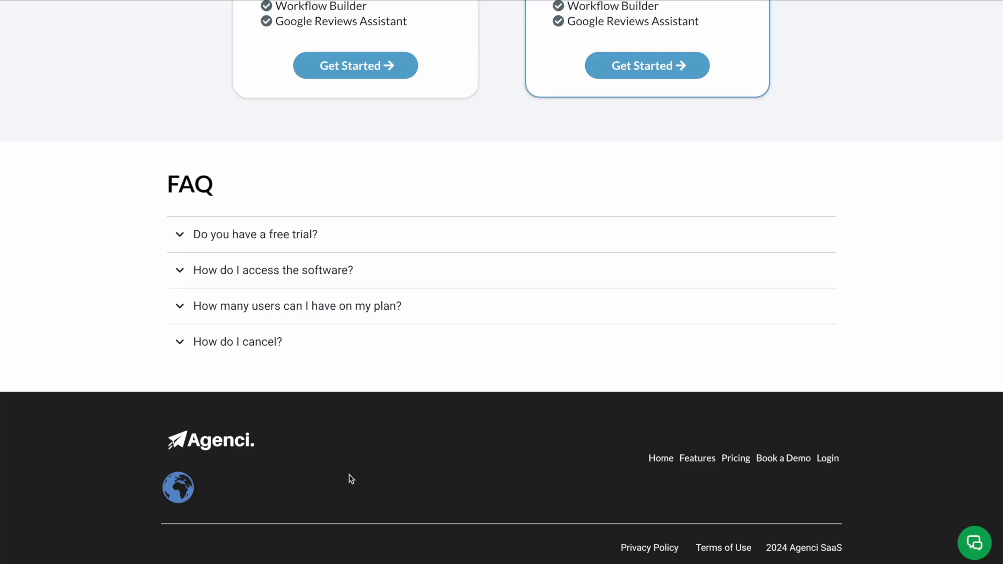
# Open the live preview of the Agenci homepage to see its floating EN language selector
pyautogui.click(177, 482)
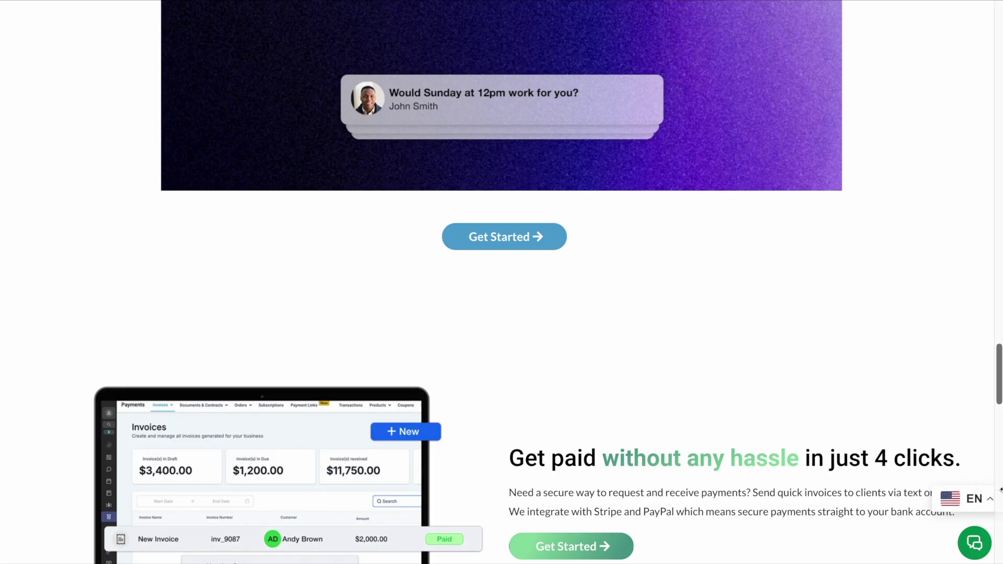
# Translate the Agenci preview into French with the floating EN language selector
pyautogui.scroll(10, 898, 403)
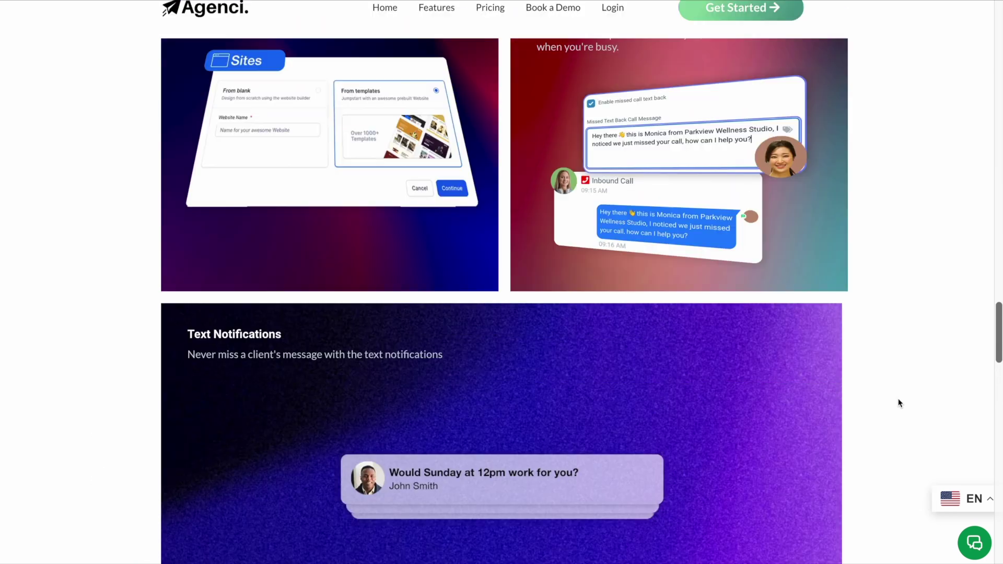
pyautogui.click(952, 494)
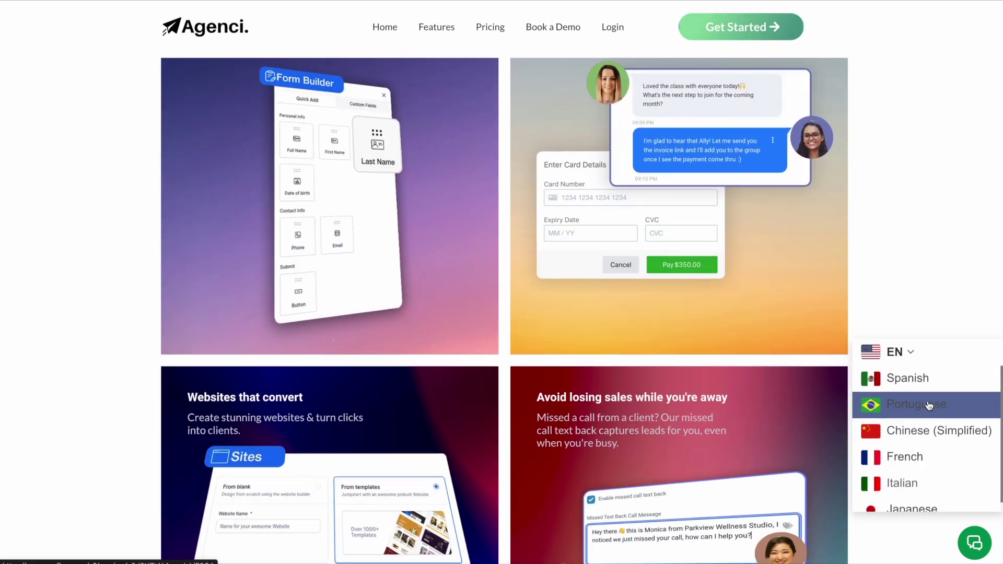
pyautogui.click(920, 462)
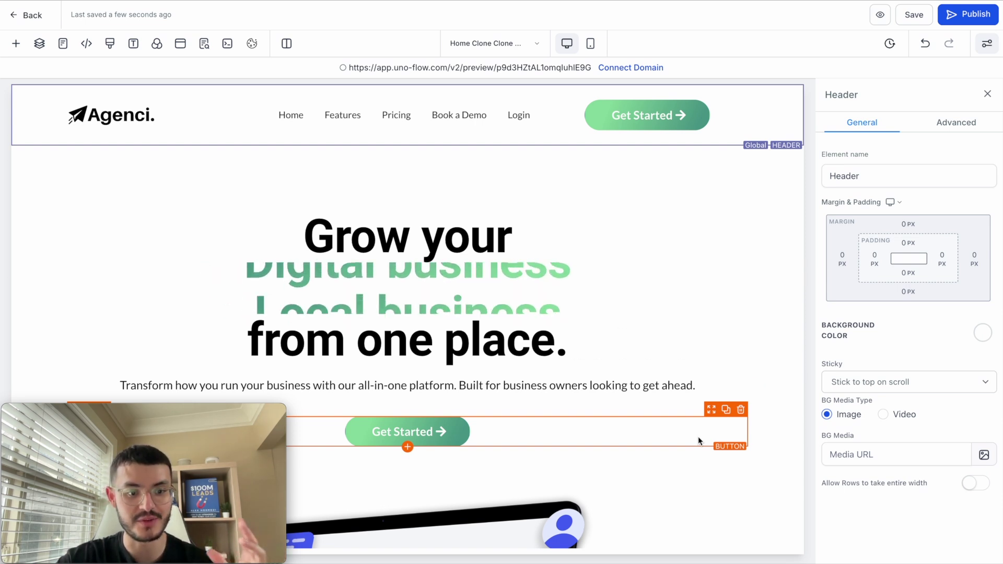
# Select the hero section's custom code block in the editor and scroll down the page
pyautogui.click(773, 217)
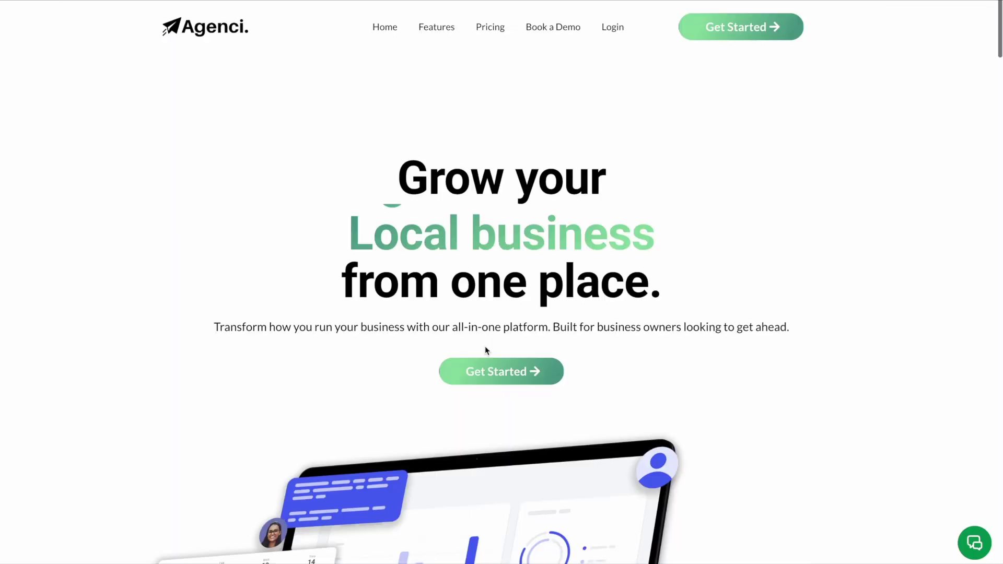
pyautogui.scroll(-10, 485, 345)
pyautogui.scroll(-20, 485, 346)
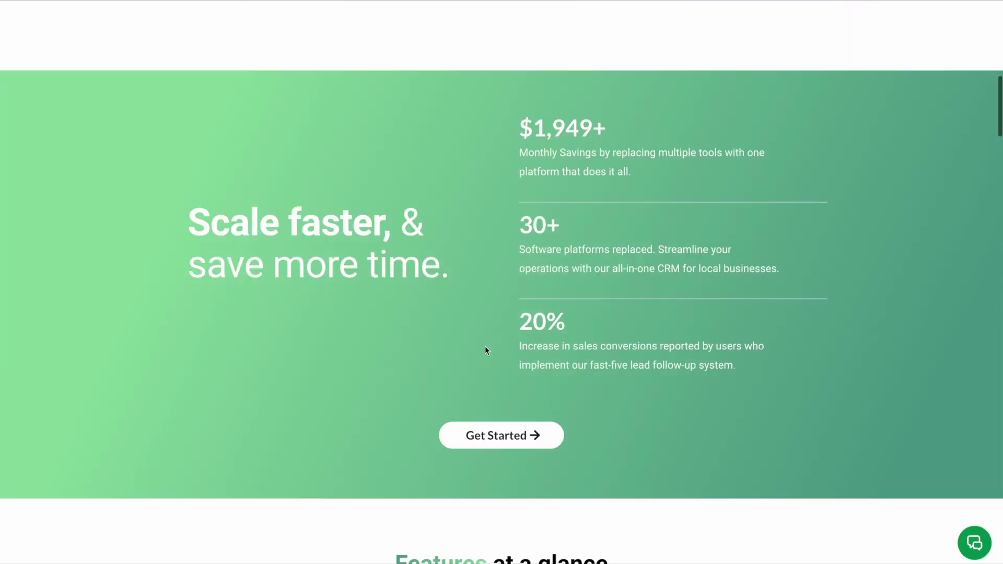
pyautogui.scroll(-6, 485, 346)
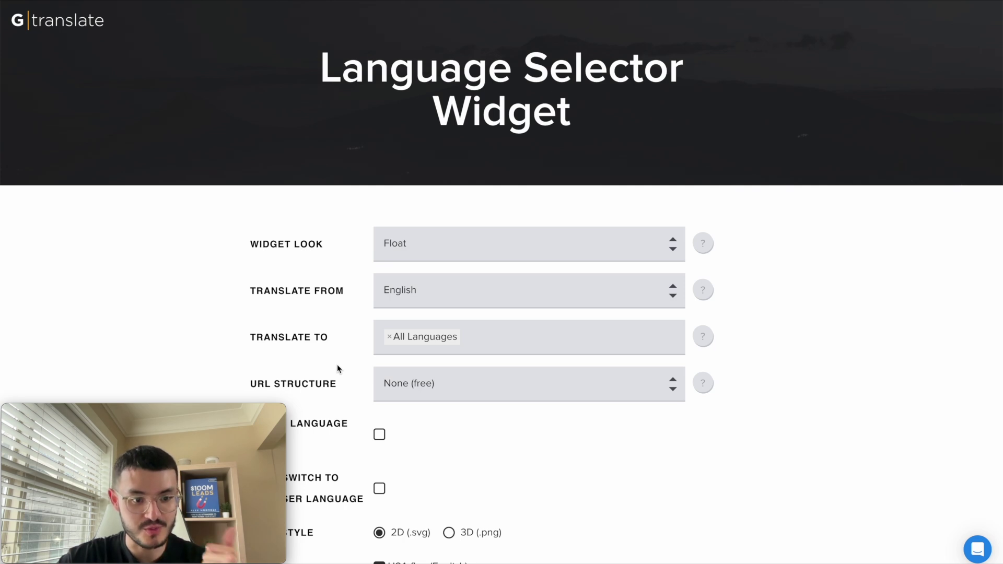
# Add Spanish, Portuguese and Chinese (Simplified) as the widget's Translate To languages
pyautogui.click(434, 351)
pyautogui.write('spa')
pyautogui.click(414, 371)
pyautogui.write('por')
pyautogui.click(402, 369)
pyautogui.write('chi')
pyautogui.click(454, 410)
# Set Flag Style to 3D (.png) and update the widget preview
pyautogui.scroll(-5, 309, 282)
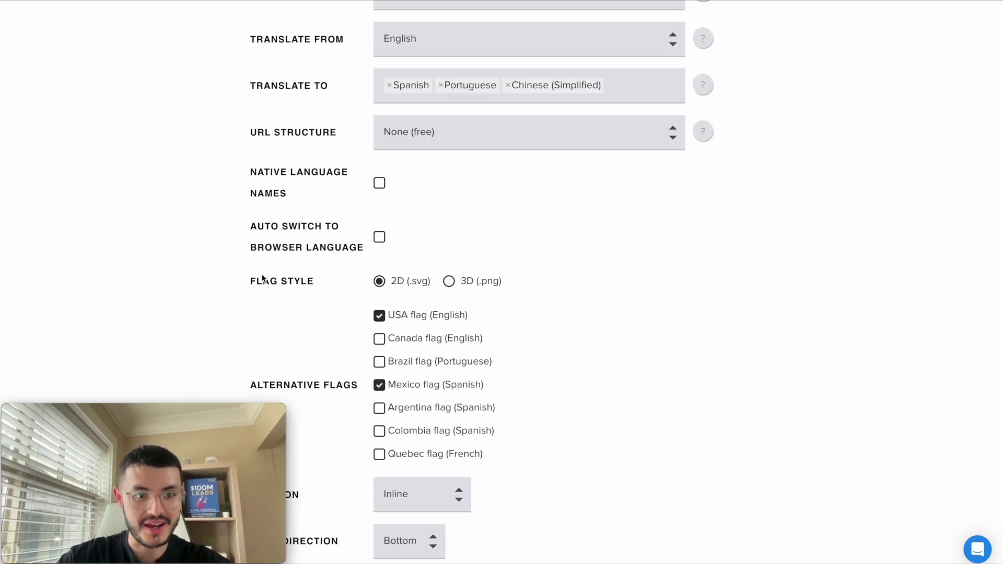
pyautogui.scroll(-7, 396, 284)
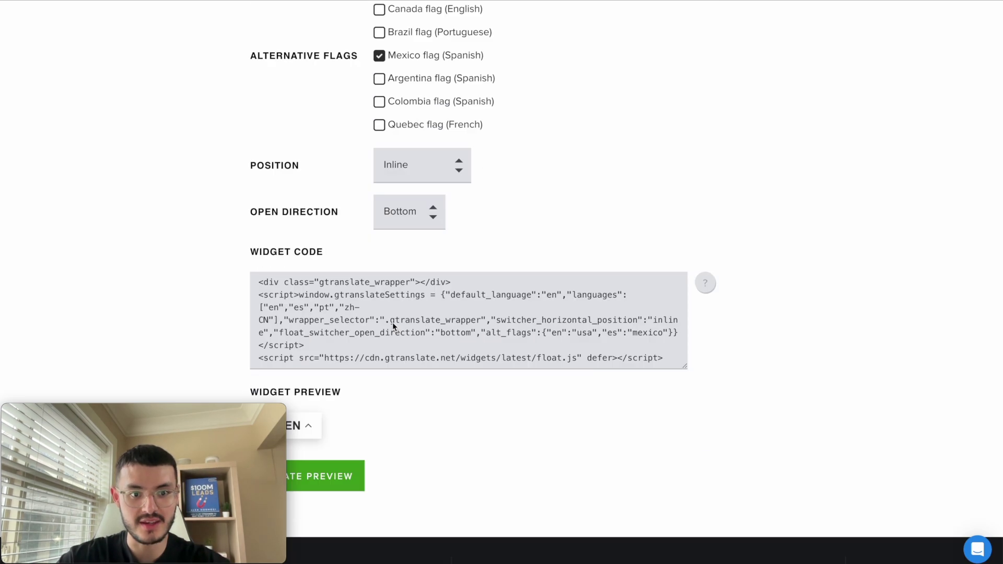
pyautogui.scroll(4, 427, 182)
pyautogui.scroll(1, 427, 182)
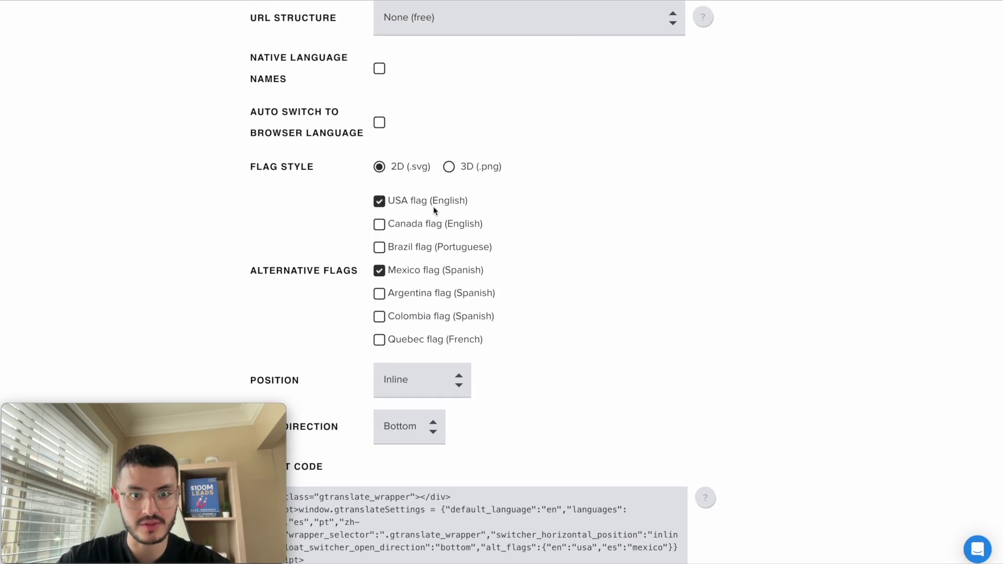
pyautogui.click(448, 166)
pyautogui.scroll(-7, 342, 295)
pyautogui.click(342, 295)
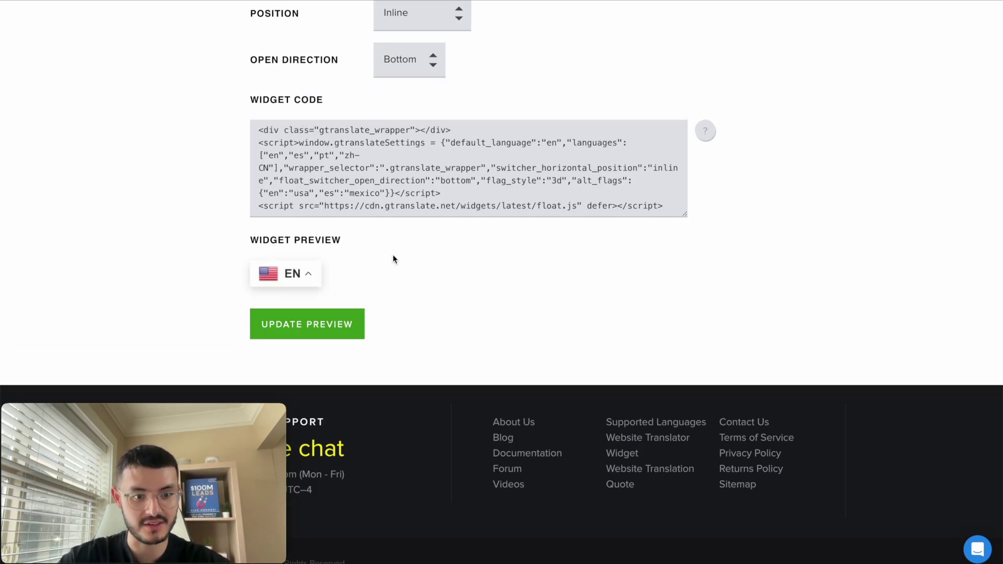
pyautogui.scroll(20, 391, 255)
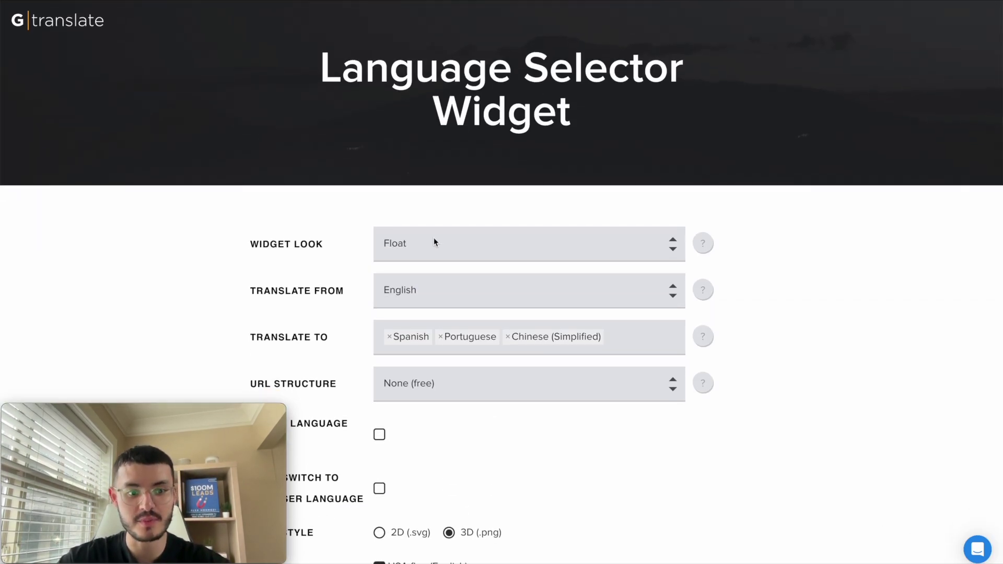
# Keep the Float widget look and use the Brazil flag for Portuguese
pyautogui.click(433, 243)
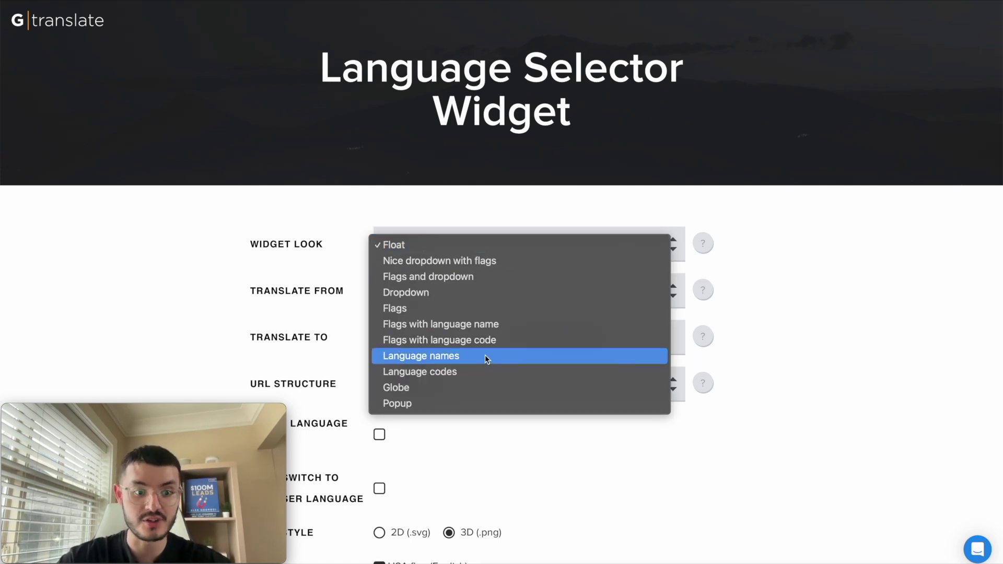
pyautogui.click(399, 246)
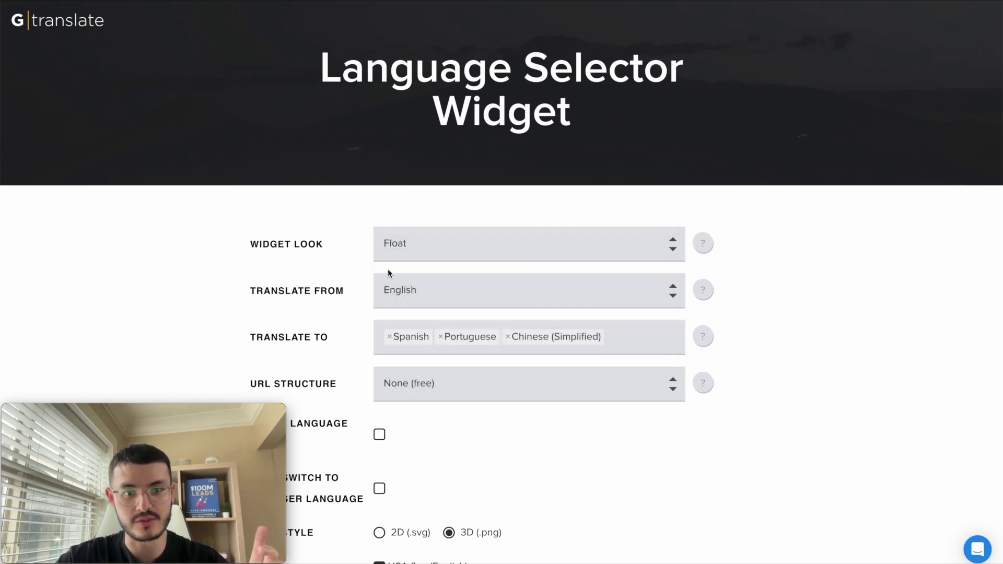
pyautogui.scroll(-9, 479, 186)
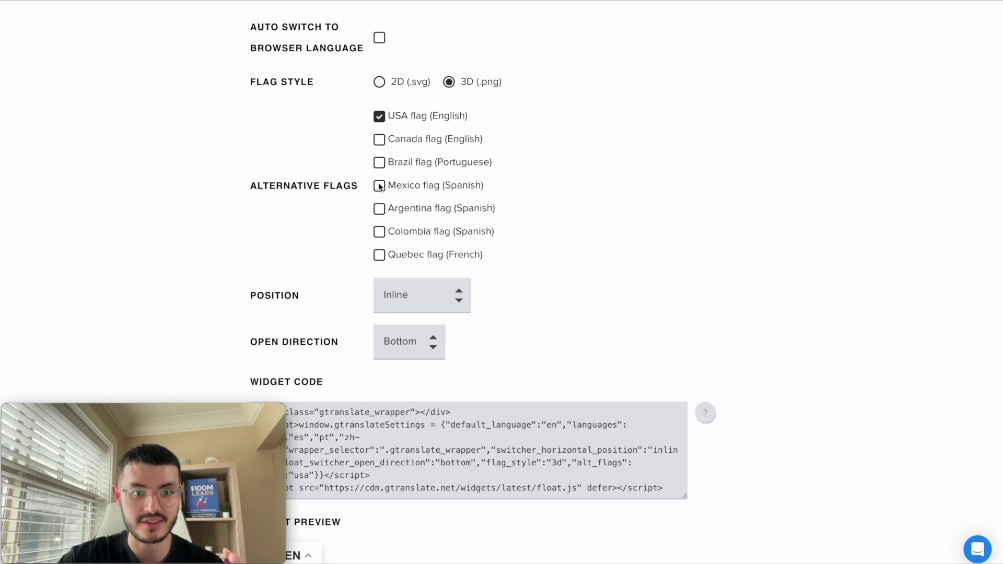
pyautogui.click(379, 185)
# Keep widget position Inline and select the entire generated widget code
pyautogui.scroll(-1, 427, 296)
pyautogui.click(428, 286)
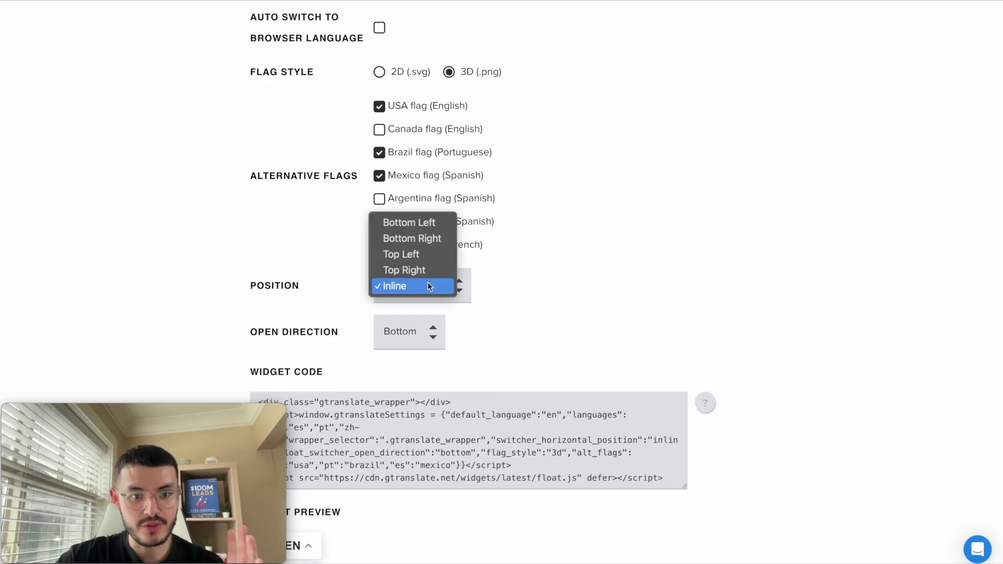
pyautogui.click(393, 286)
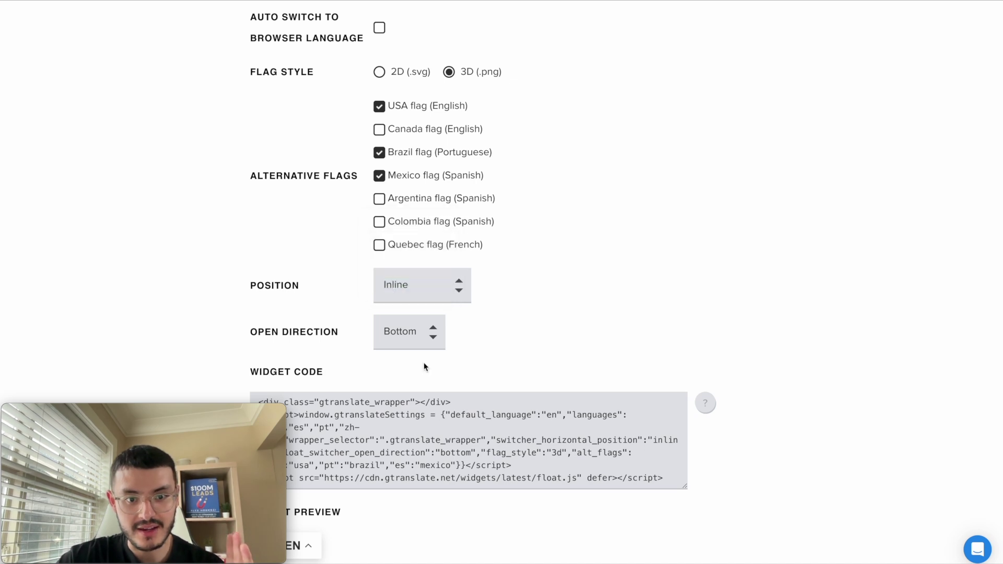
pyautogui.scroll(-3, 423, 367)
pyautogui.click(386, 274)
pyautogui.hotkey('ctrl', 'c')
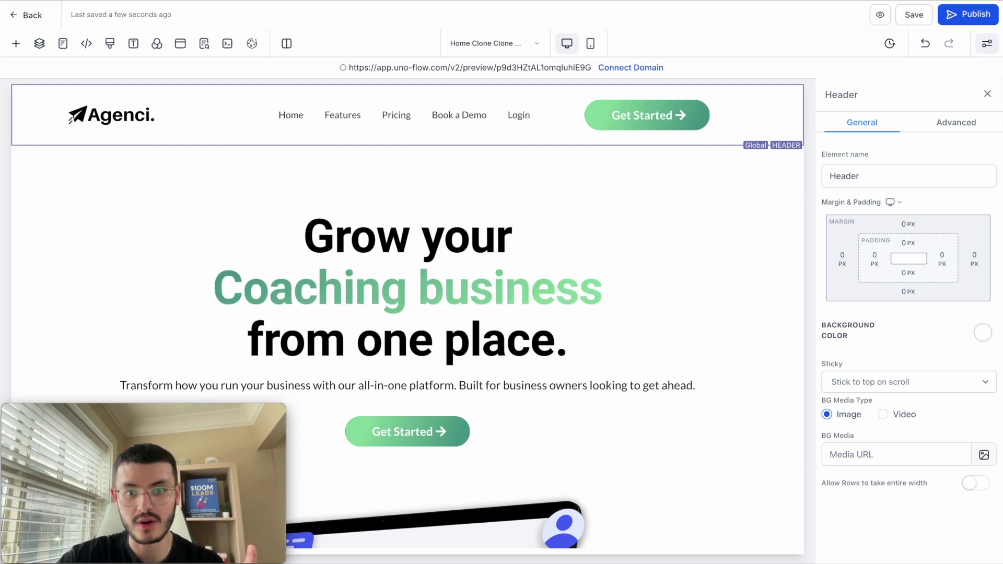
# Search the element panel for 'code' and drop a Code element into the footer's second column
pyautogui.scroll(-20, 511, 295)
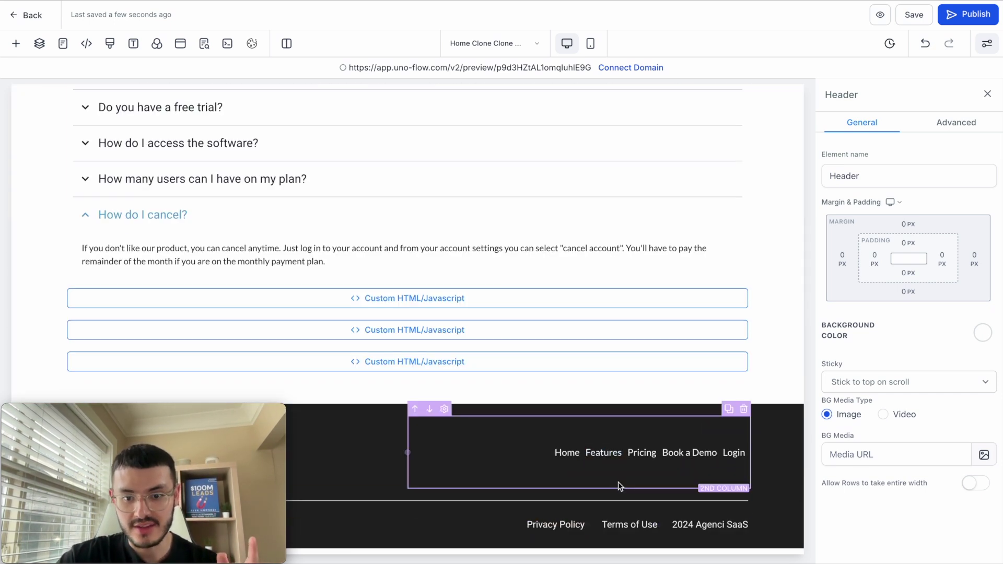
pyautogui.click(729, 410)
pyautogui.click(224, 128)
pyautogui.write('code')
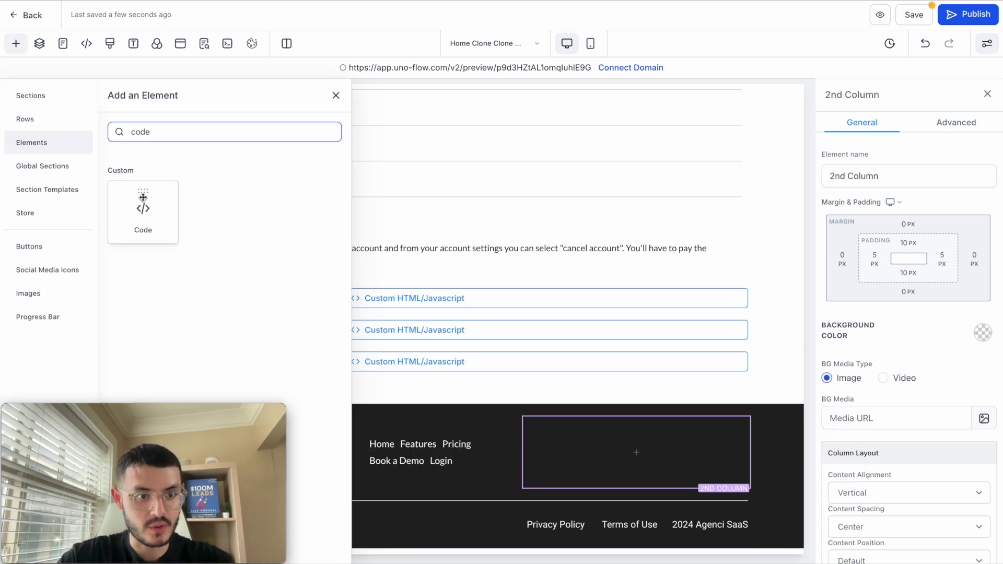
pyautogui.moveTo(143, 209); pyautogui.dragTo(630, 485)
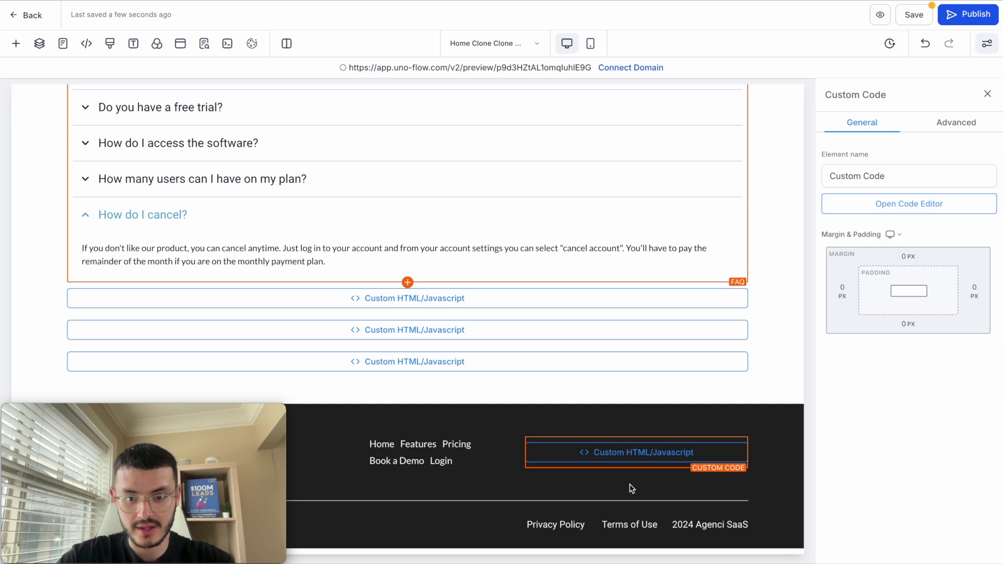
# Paste the GTranslate widget code into the footer code element, save it, and preview the site
pyautogui.click(889, 213)
pyautogui.click(433, 199)
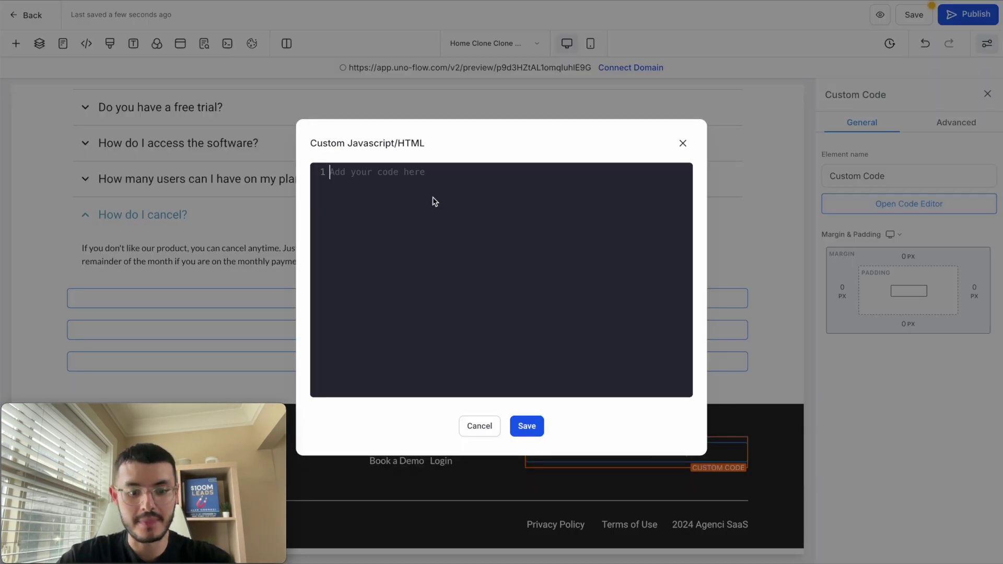
pyautogui.hotkey('ctrl', 'v')
pyautogui.click(525, 427)
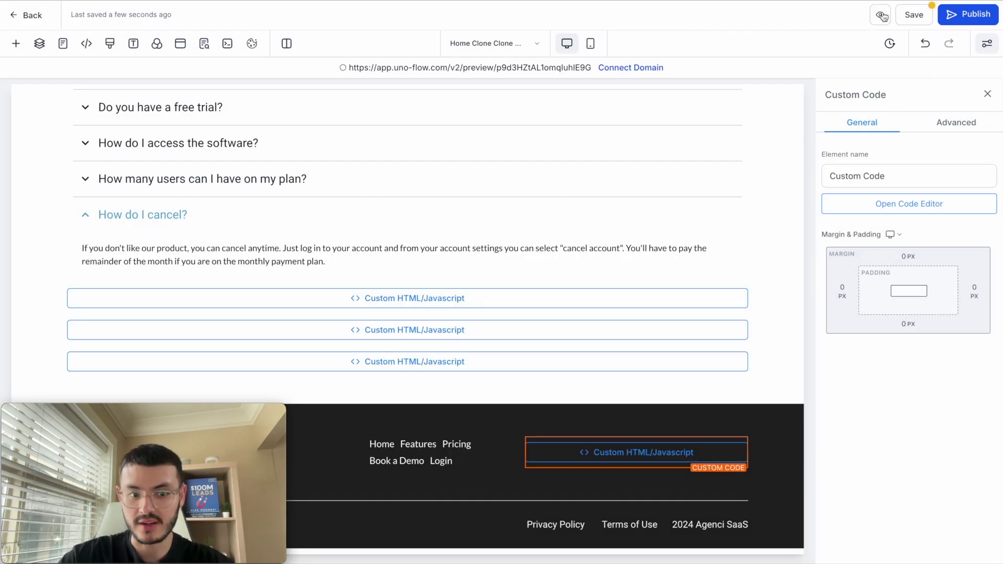
pyautogui.click(882, 16)
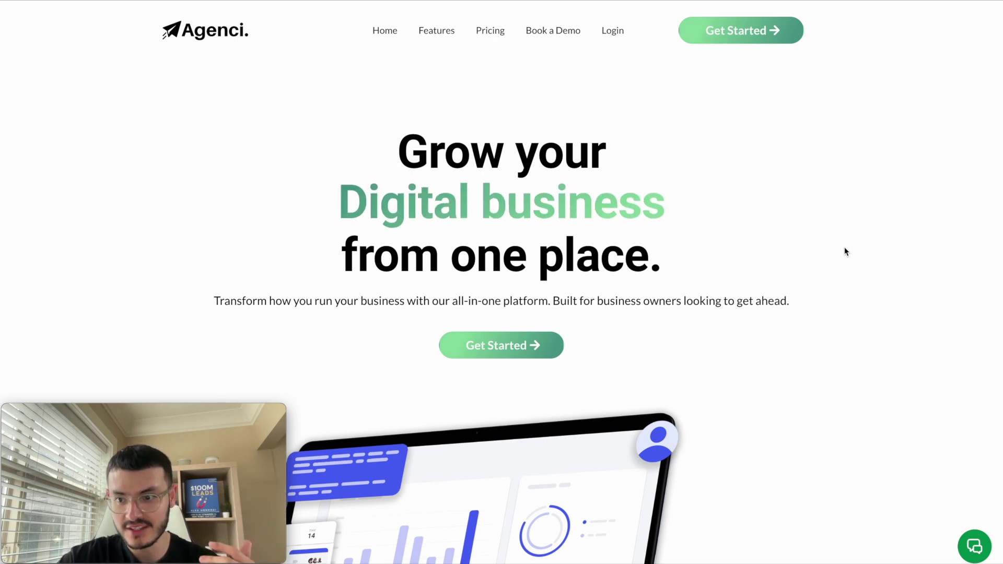
# Translate the site into Spanish using the footer language selector
pyautogui.scroll(-15, 844, 252)
pyautogui.scroll(-20, 844, 236)
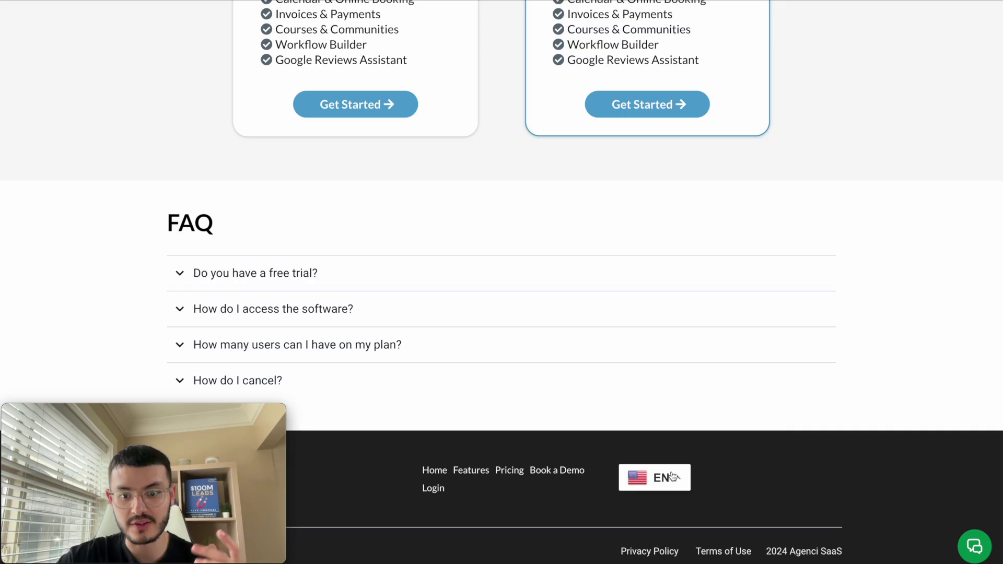
pyautogui.click(662, 474)
pyautogui.scroll(-1, 667, 482)
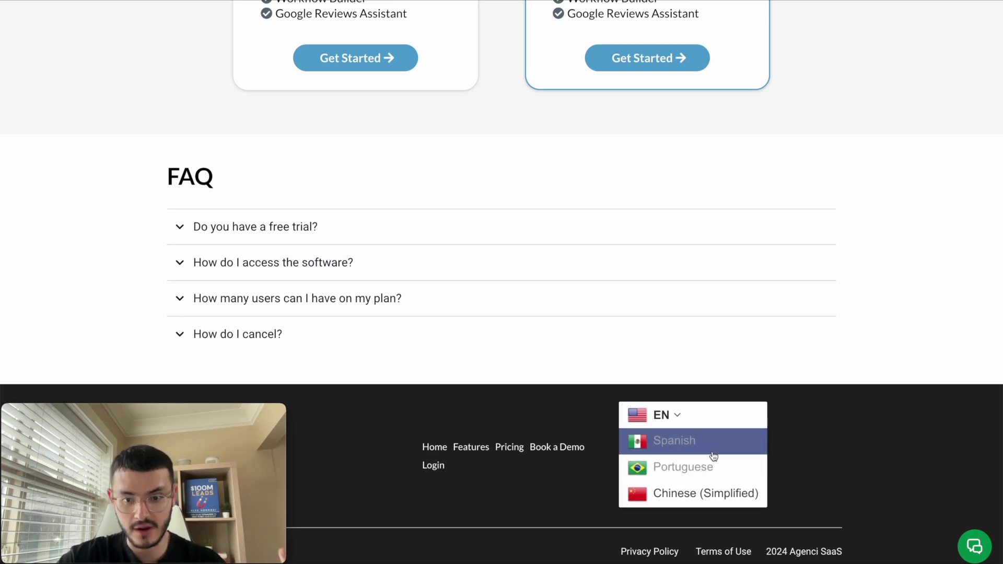
pyautogui.click(682, 439)
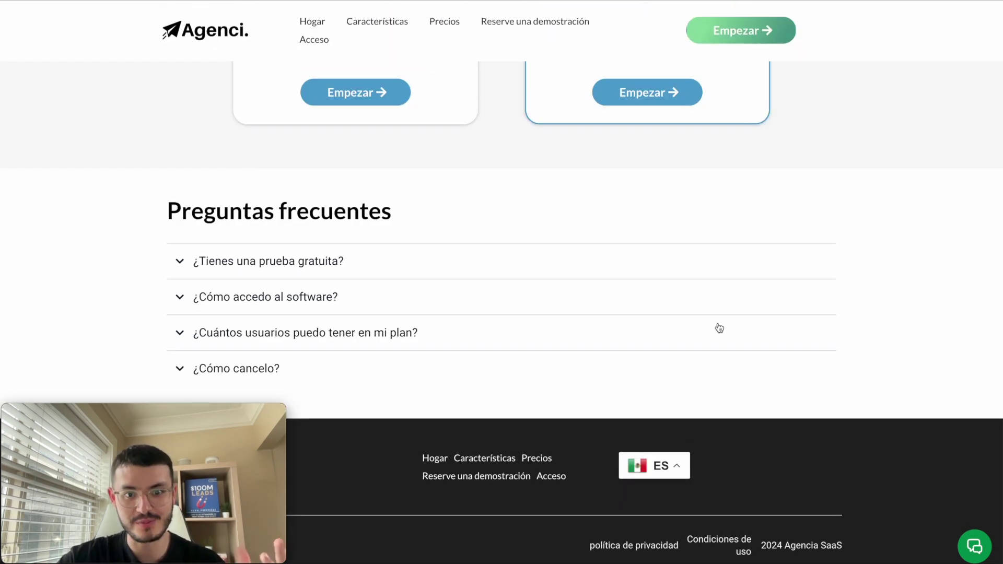
# Scroll through the Spanish-translated Agenci page to check the translation
pyautogui.scroll(20, 720, 328)
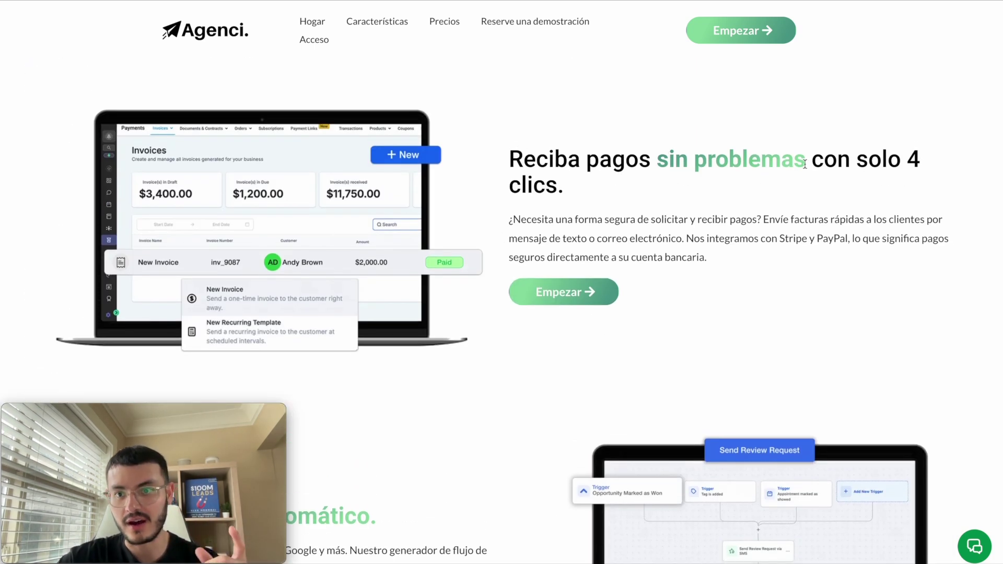
pyautogui.scroll(-5, 775, 228)
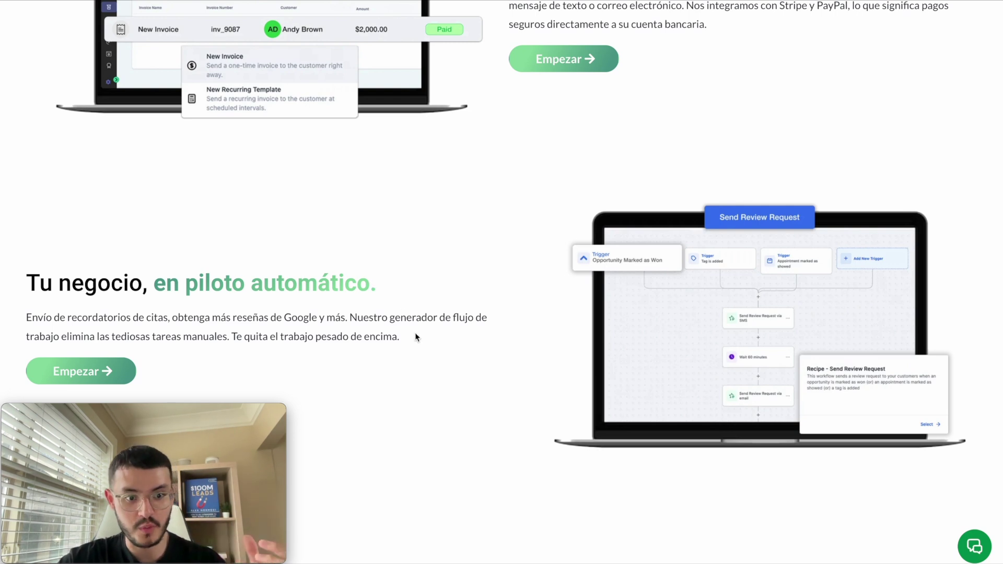
pyautogui.scroll(-15, 415, 333)
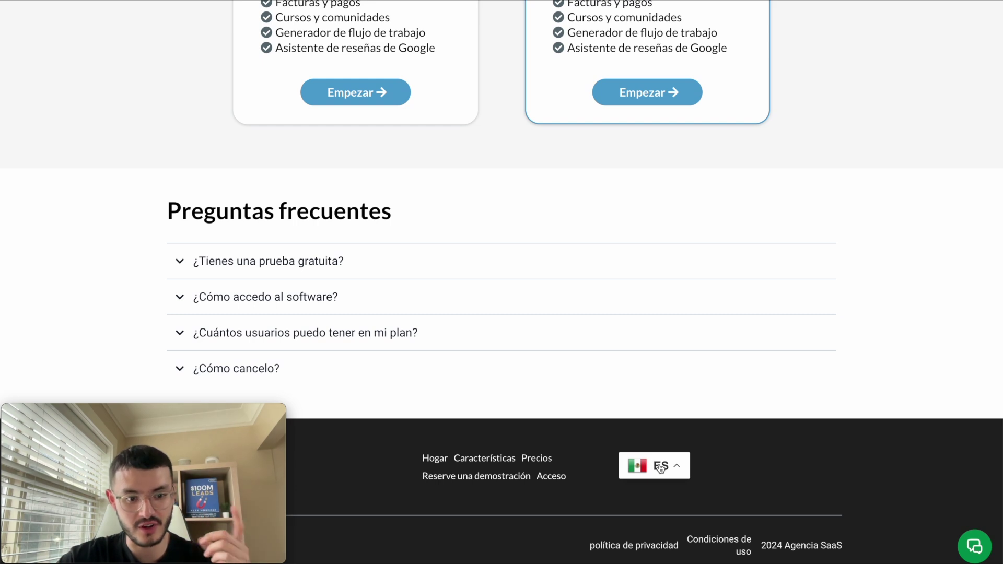
pyautogui.scroll(5, 867, 315)
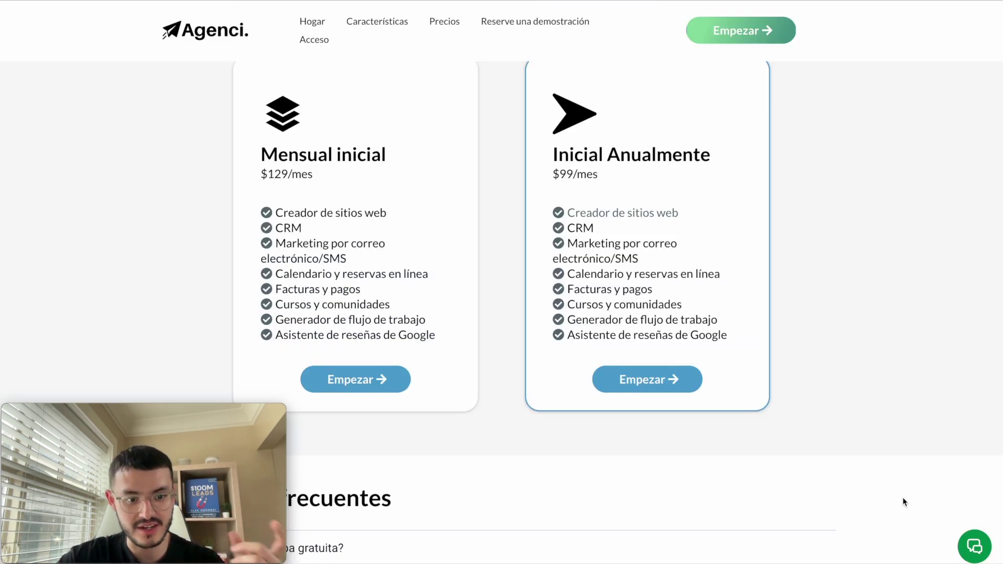
pyautogui.scroll(-3, 904, 502)
pyautogui.scroll(-1, 903, 501)
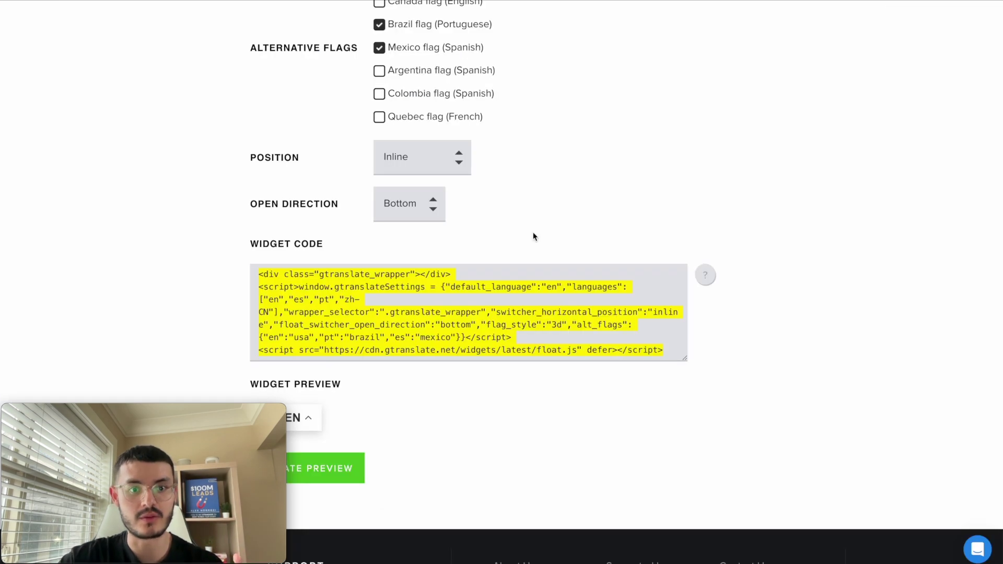
# Set the selector position to Bottom Right and select the regenerated widget code
pyautogui.scroll(1, 534, 237)
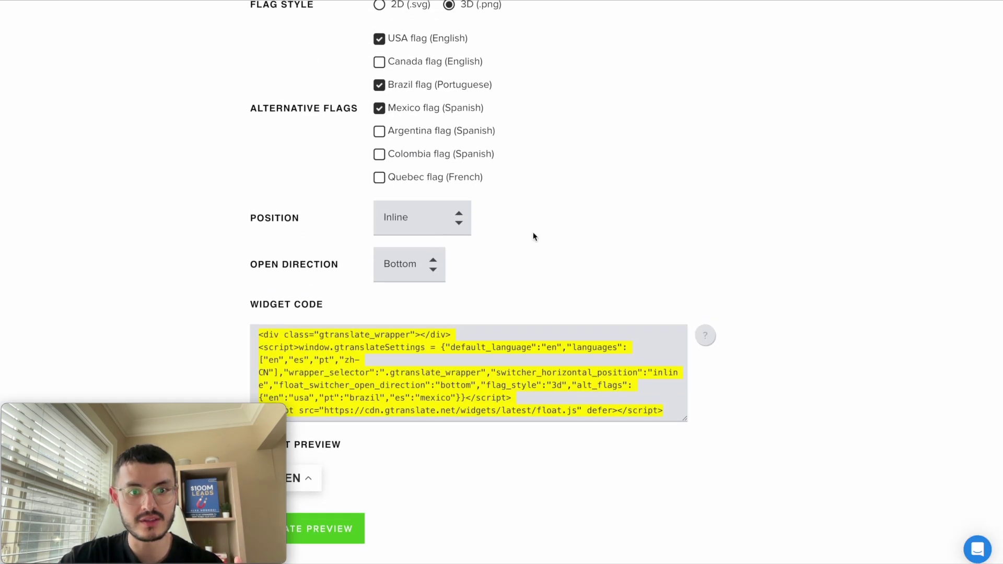
pyautogui.click(425, 234)
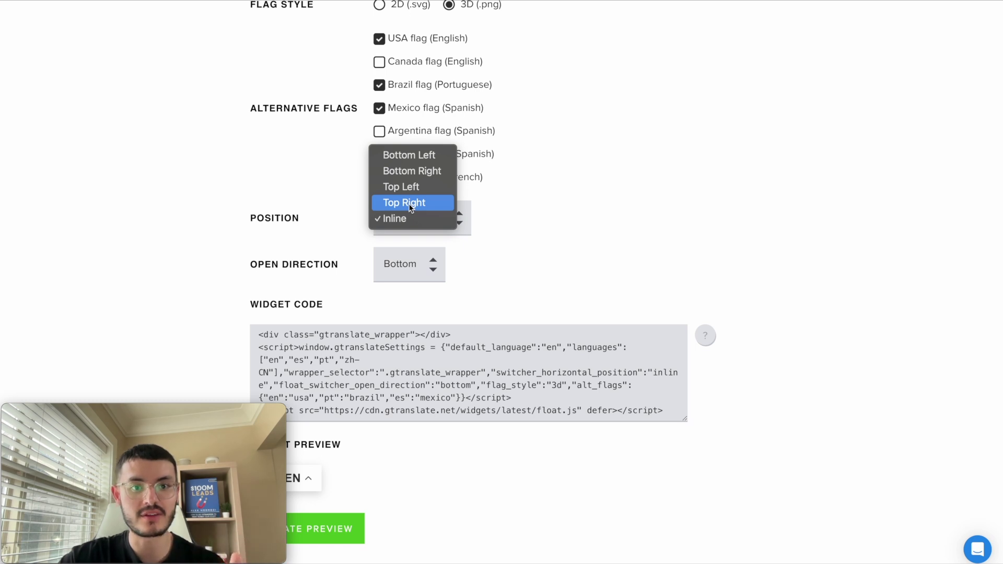
pyautogui.click(413, 171)
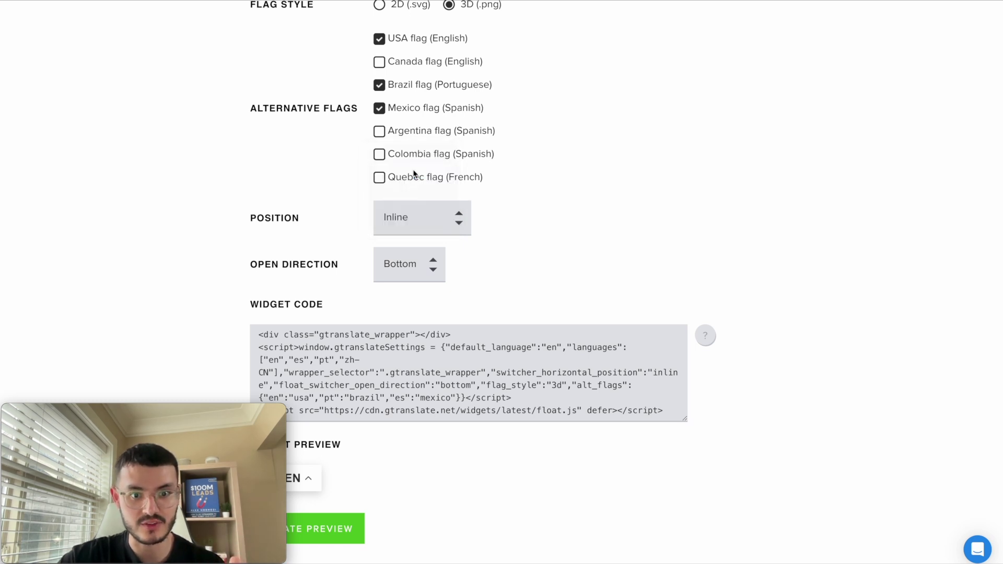
pyautogui.scroll(-1, 417, 349)
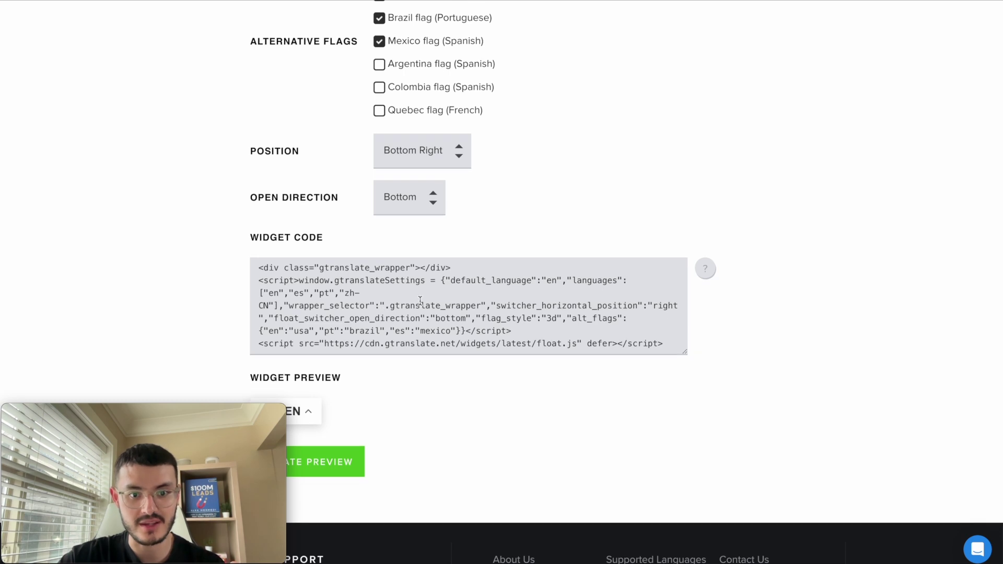
pyautogui.click(420, 301)
pyautogui.hotkey('ctrl', 'c')
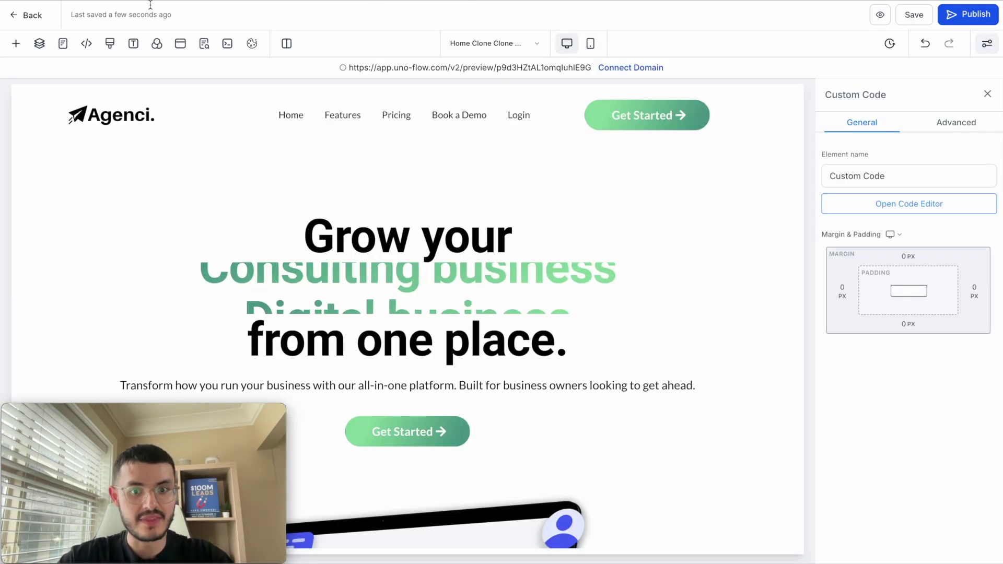
pyautogui.scroll(-15, 524, 343)
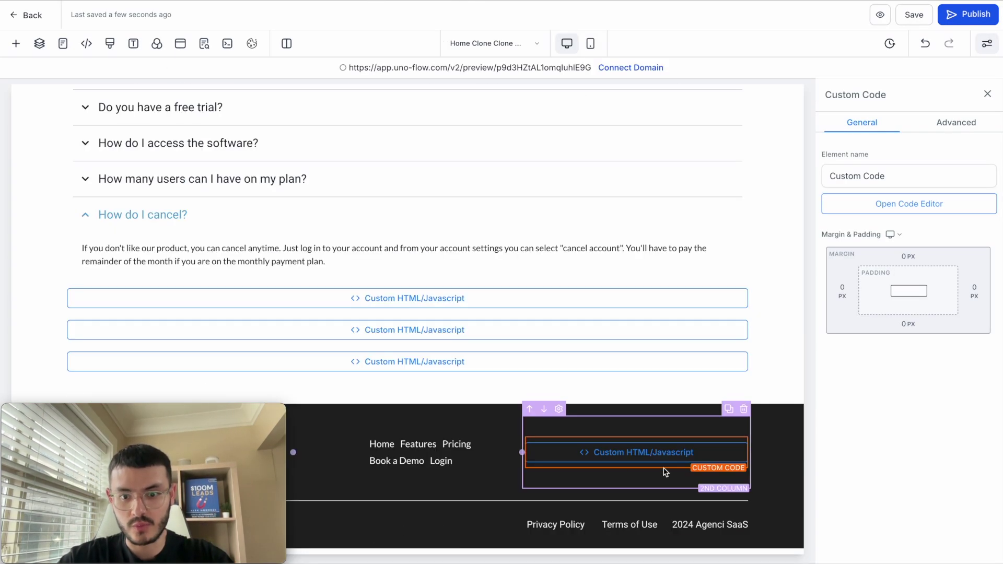
# Replace the footer Custom Code with the Bottom Right widget code, save, and preview the site
pyautogui.click(908, 203)
pyautogui.click(539, 260)
pyautogui.hotkey('ctrl', 'a')
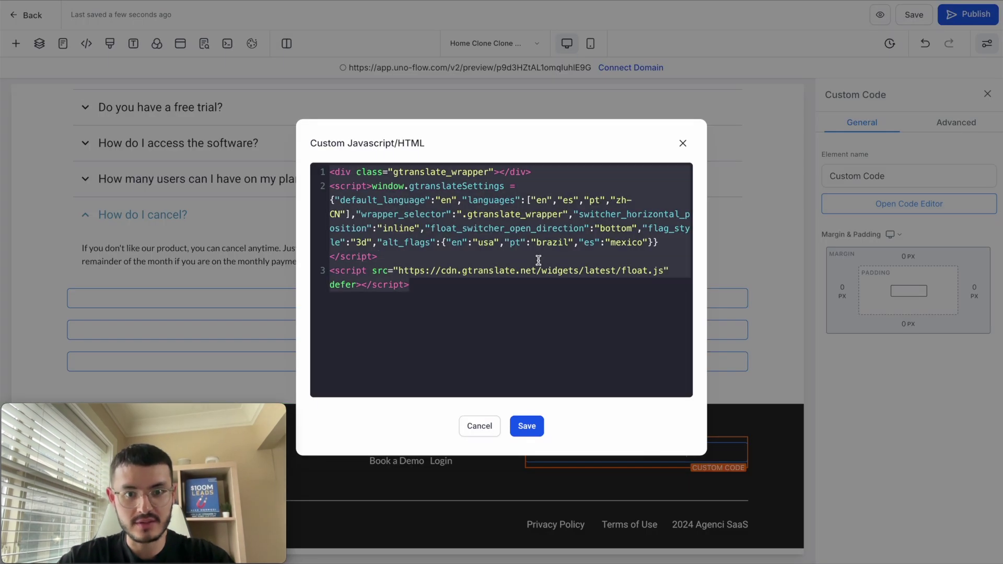
pyautogui.hotkey('ctrl', 'v')
pyautogui.click(524, 427)
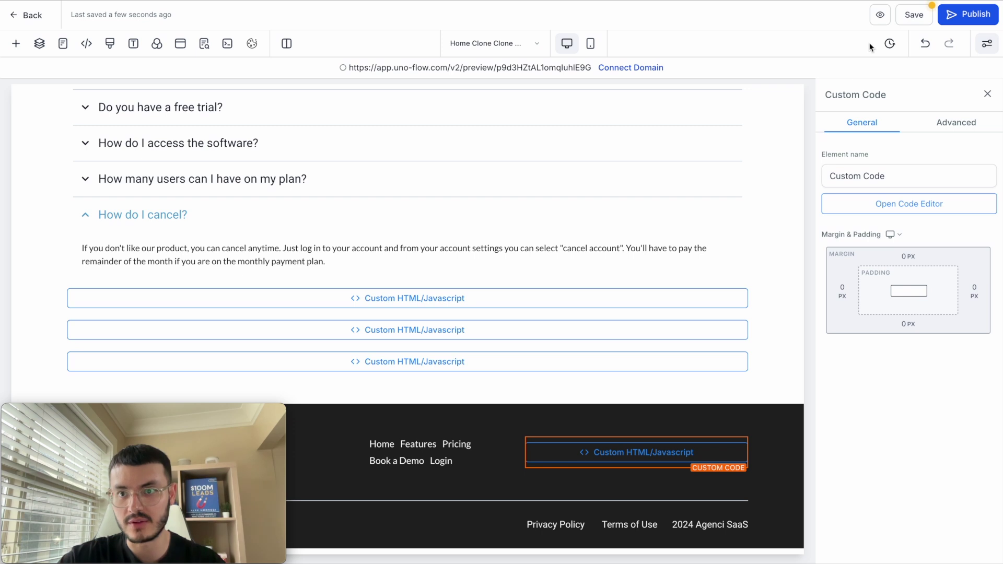
pyautogui.click(880, 15)
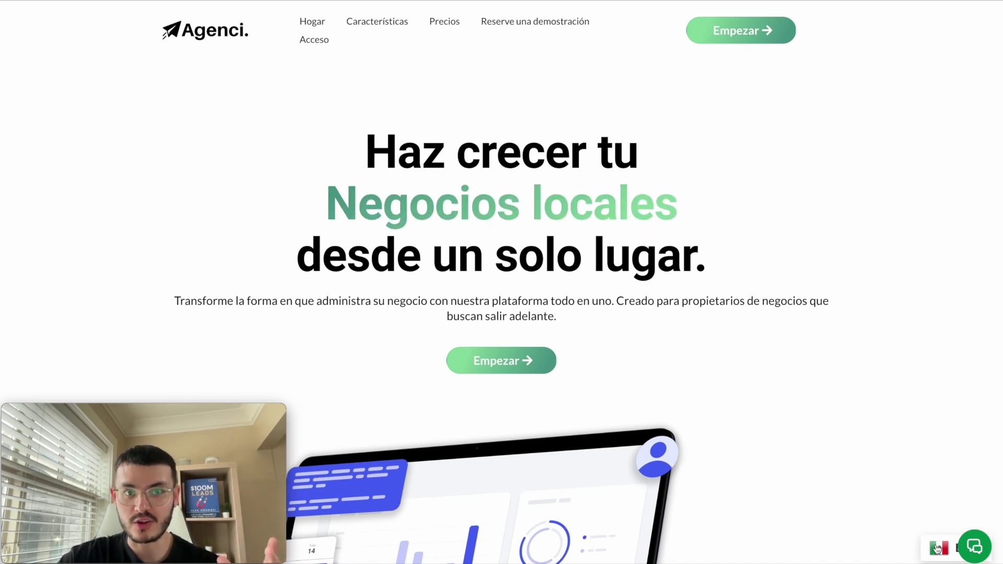
# Return from the site preview to the GTranslate widget configuration page
pyautogui.hotkey('ctrl', 'Tab')
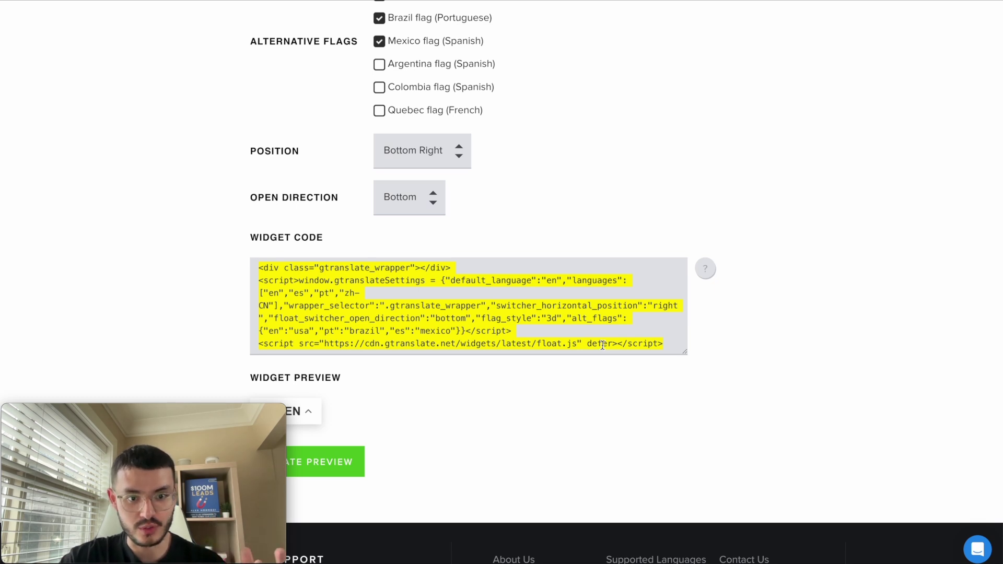
# Set the GTranslate selector position back to Inline
pyautogui.click(408, 261)
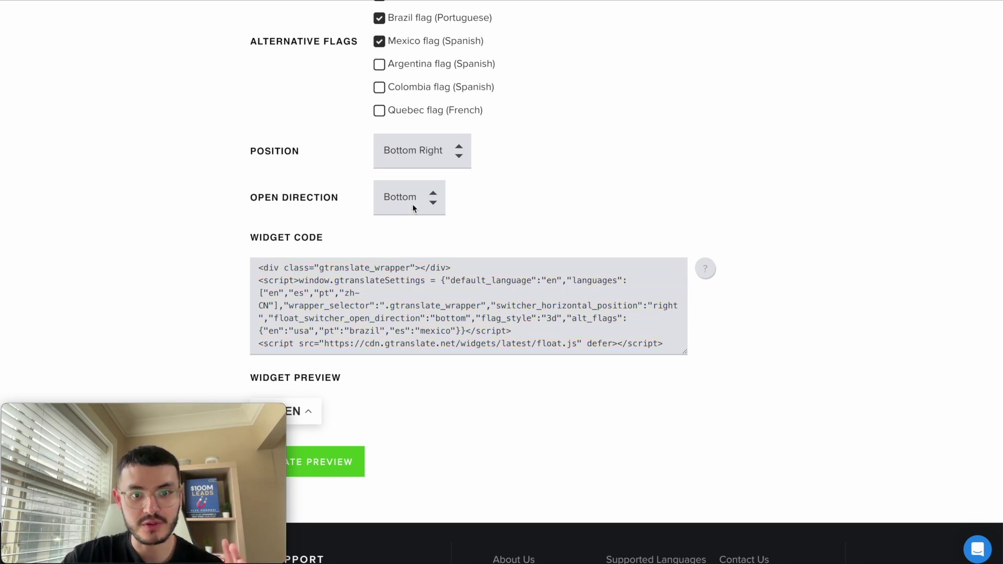
pyautogui.click(425, 158)
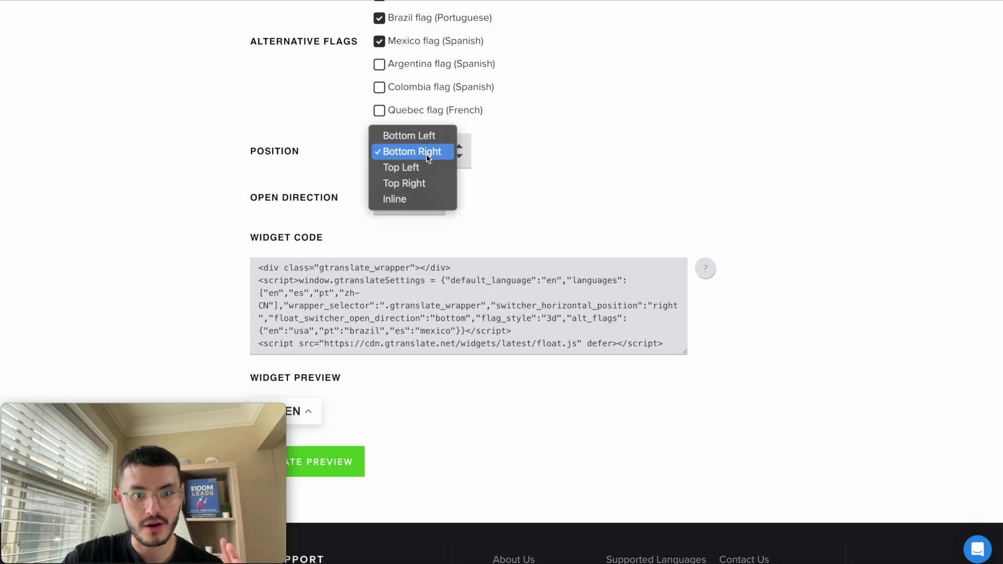
pyautogui.click(400, 199)
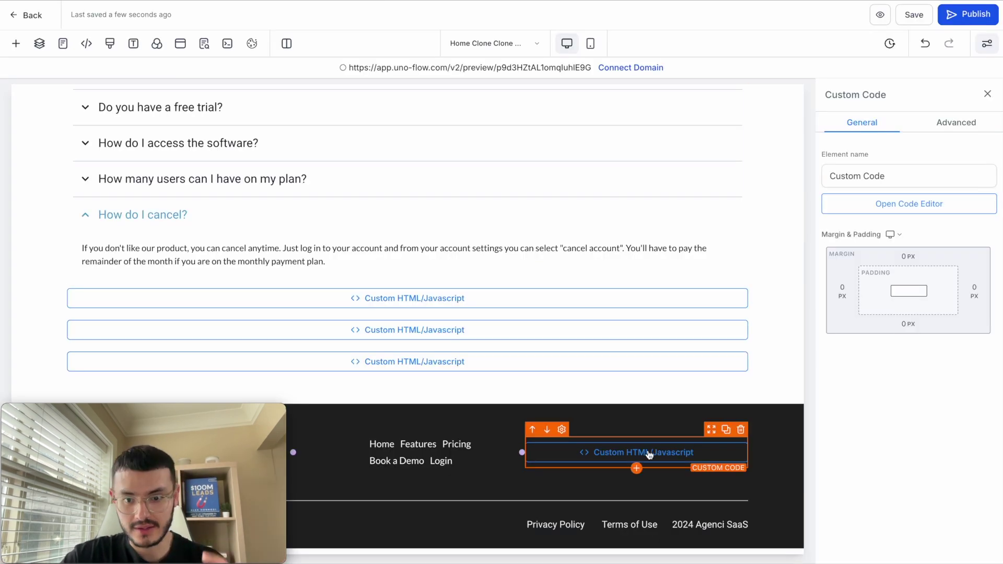
# Replace the footer custom code with the Inline-positioned widget code and save
pyautogui.click(876, 204)
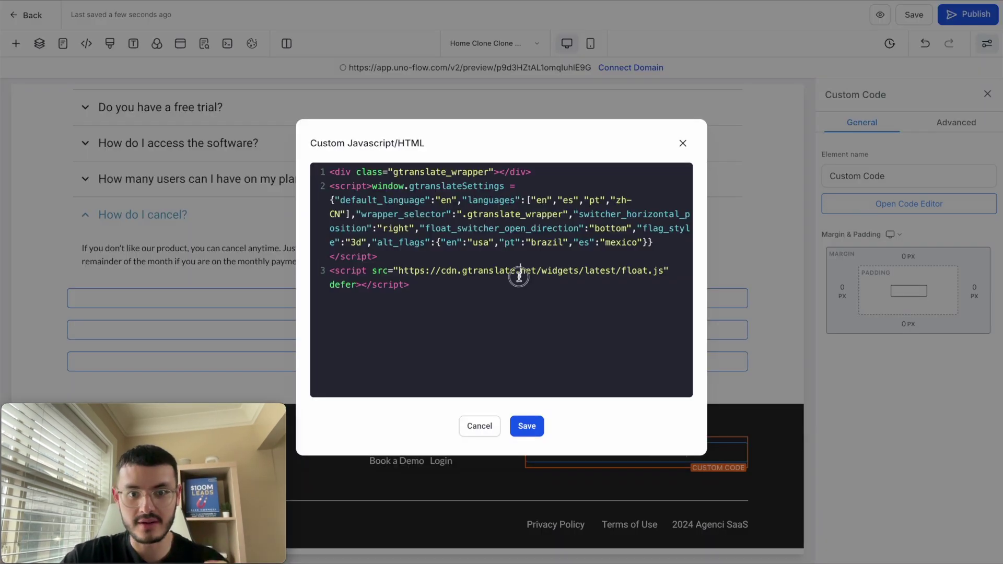
pyautogui.hotkey('ctrl', 'a')
pyautogui.write('<div class="gtranslate_wrapper"></div> <script>window.gtranslateSettings = {"default_language":"en","languages":["en","es","pt","zh-CN"],"wrapper_selector":".gtranslate_wrapper","switcher_horizontal_position":"inline","float_switcher_open_direction":"bottom","flag_style":"3d","alt_flags":{"en":"usa","pt":"brazil","es":"mexico"}}</script> <script src="https://cdn.gtranslate.net/widgets/latest/float.js" defer></script>')
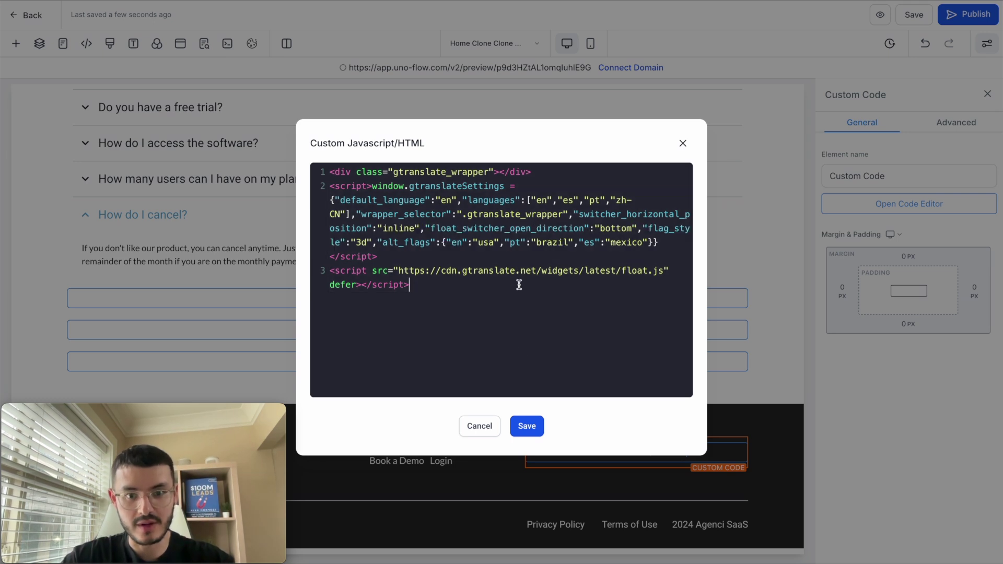
pyautogui.click(527, 426)
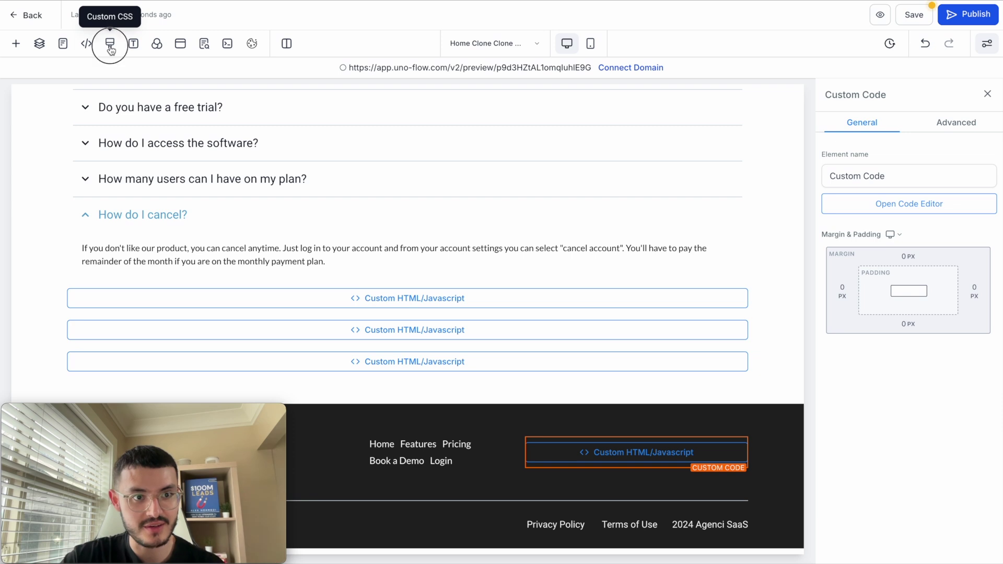
# Add a .gtranslate_wrapper rule (fixed, bottom 10%, right 0%, z-index 999) to the custom CSS and save
pyautogui.click(110, 47)
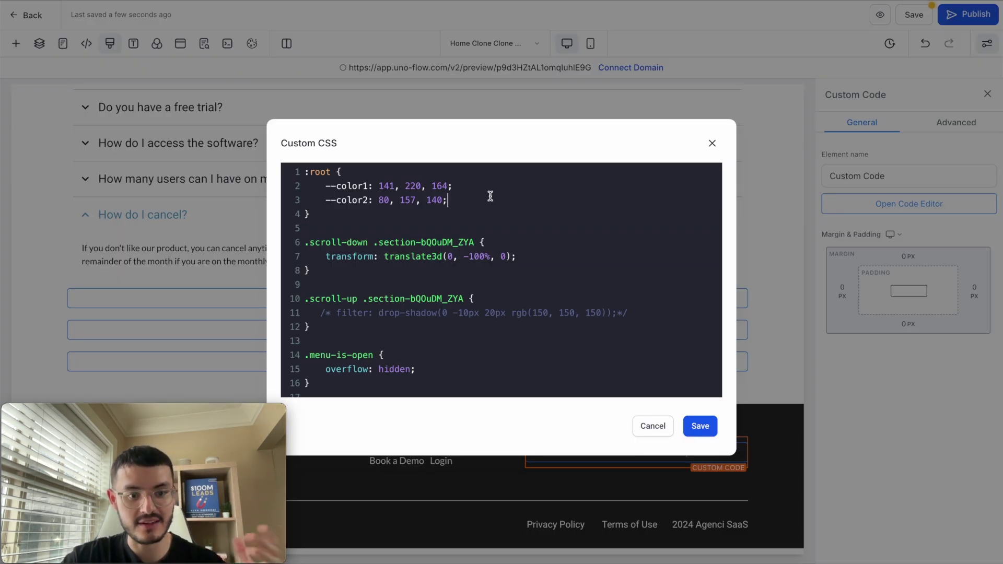
pyautogui.click(304, 173)
pyautogui.press('Return')
pyautogui.press('Return')
pyautogui.press('Return')
pyautogui.press('Return')
pyautogui.press('Return')
pyautogui.press('Return')
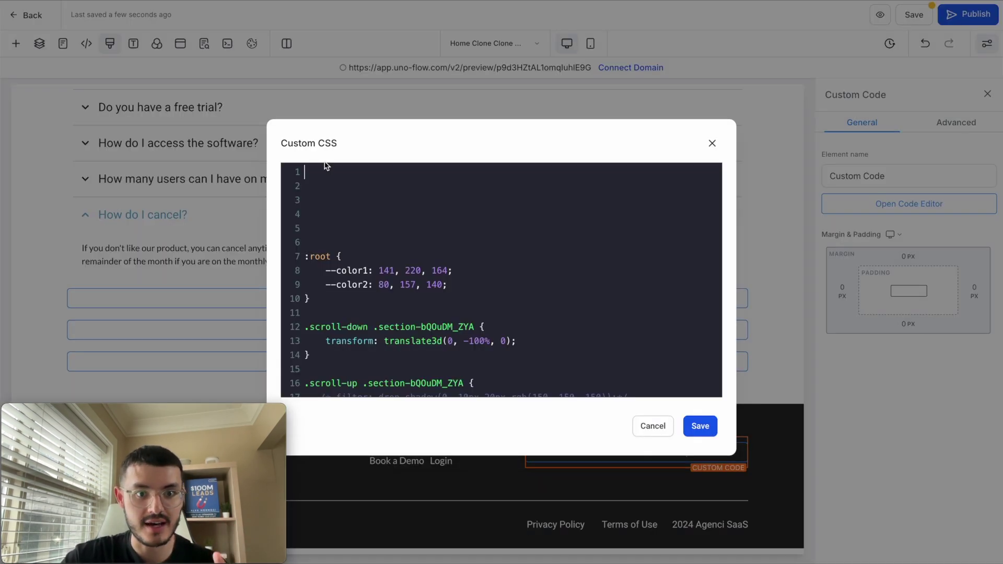
pyautogui.write('gtranslate_wrapper{')
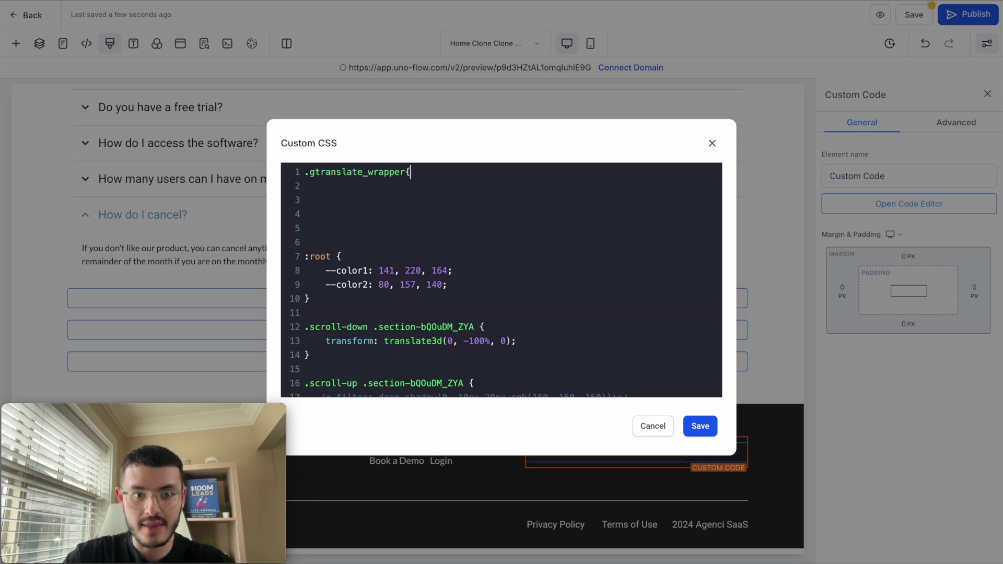
pyautogui.press('Return')
pyautogui.press('Return')
pyautogui.write('}')
pyautogui.press('Up')
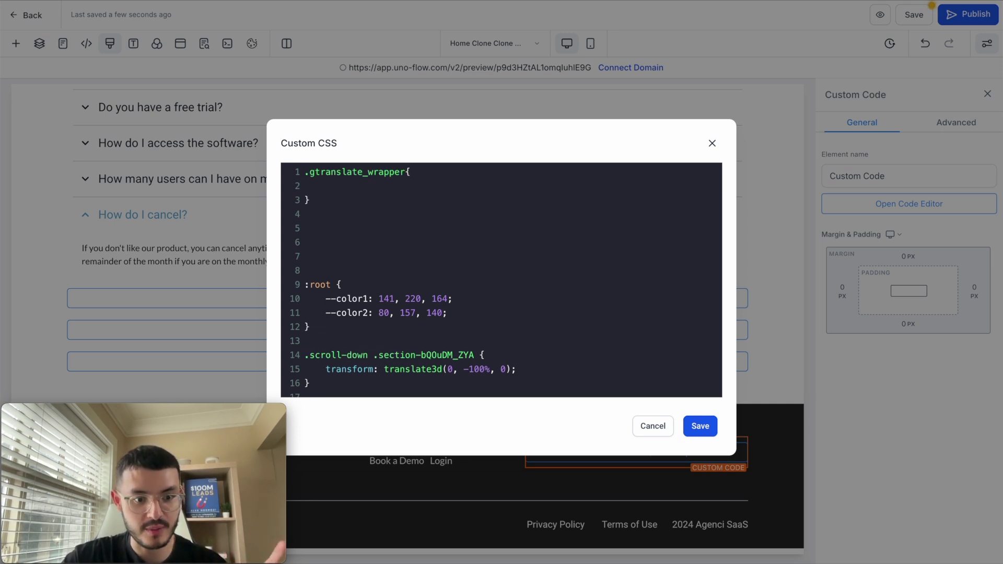
pyautogui.write('position: fixed;     bottom: 10%;     right: 0%;     z-index: 999;')
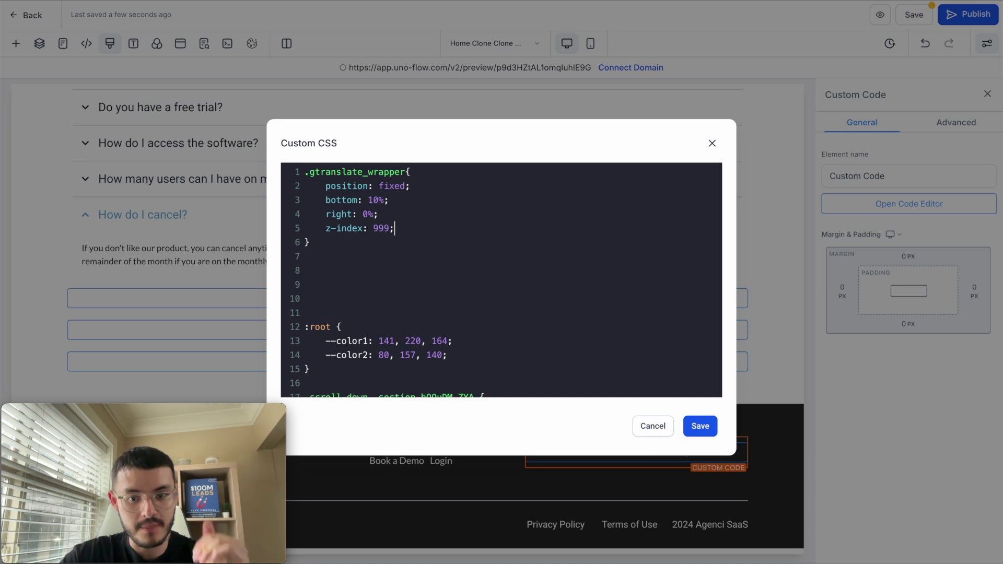
pyautogui.click(703, 426)
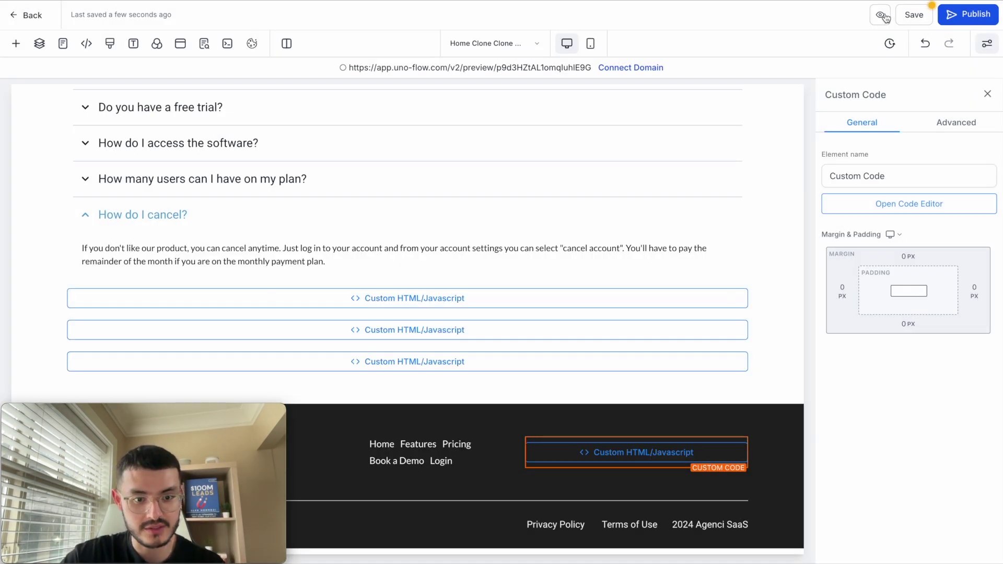
# Preview the Agenci site, choose Portuguese from the floating flag selector, and open the chat panel
pyautogui.click(882, 15)
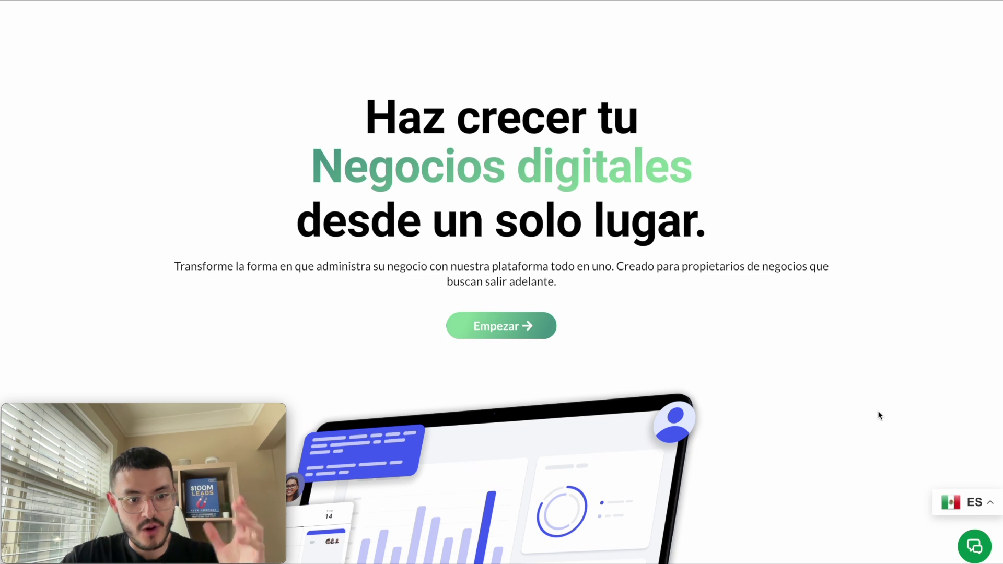
pyautogui.click(961, 502)
pyautogui.click(914, 475)
pyautogui.click(974, 545)
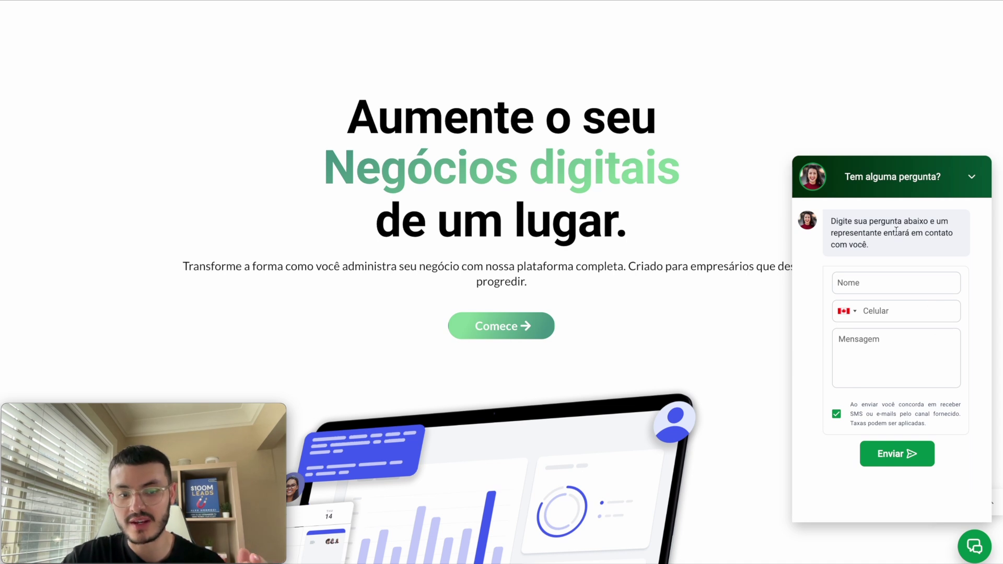
# Switch GTranslate to the 2D (.svg) flag style and add French as a target language
pyautogui.click(856, 180)
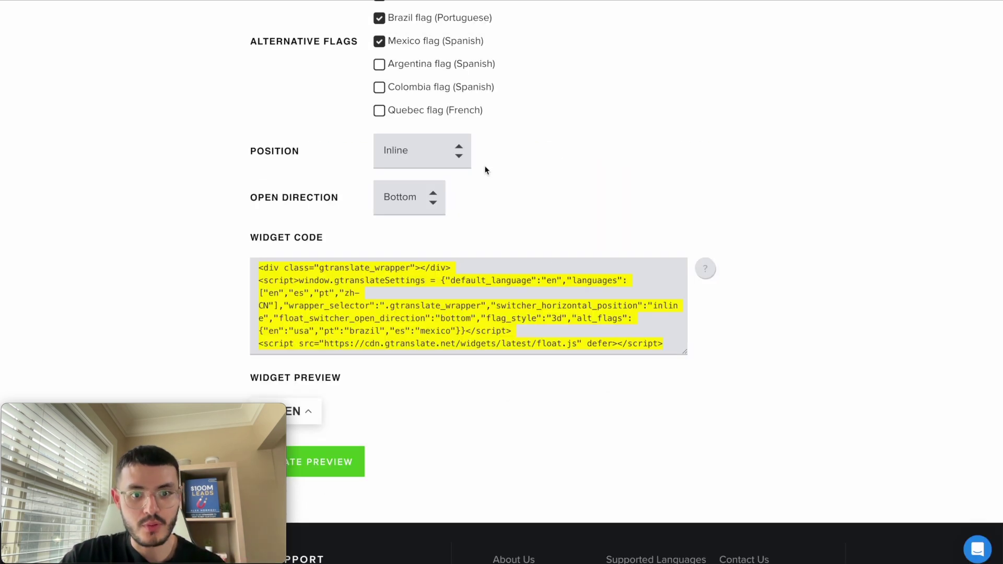
pyautogui.scroll(8, 554, 267)
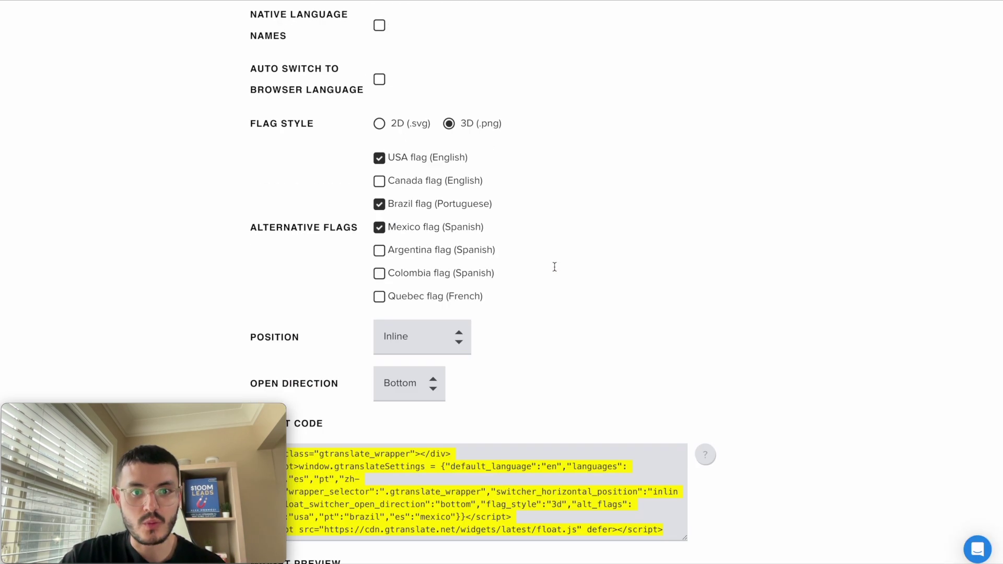
pyautogui.scroll(-1, 555, 270)
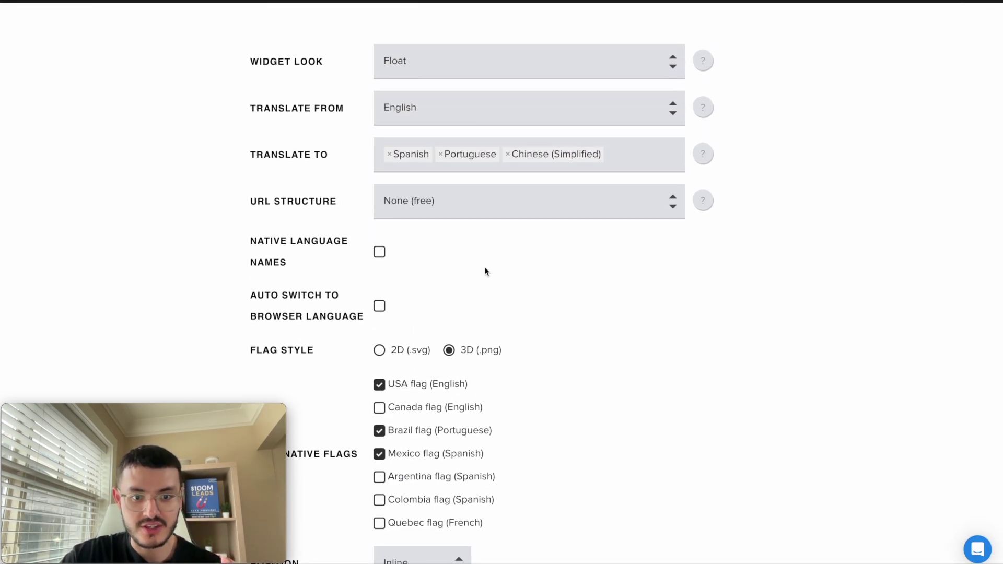
pyautogui.scroll(-1, 614, 168)
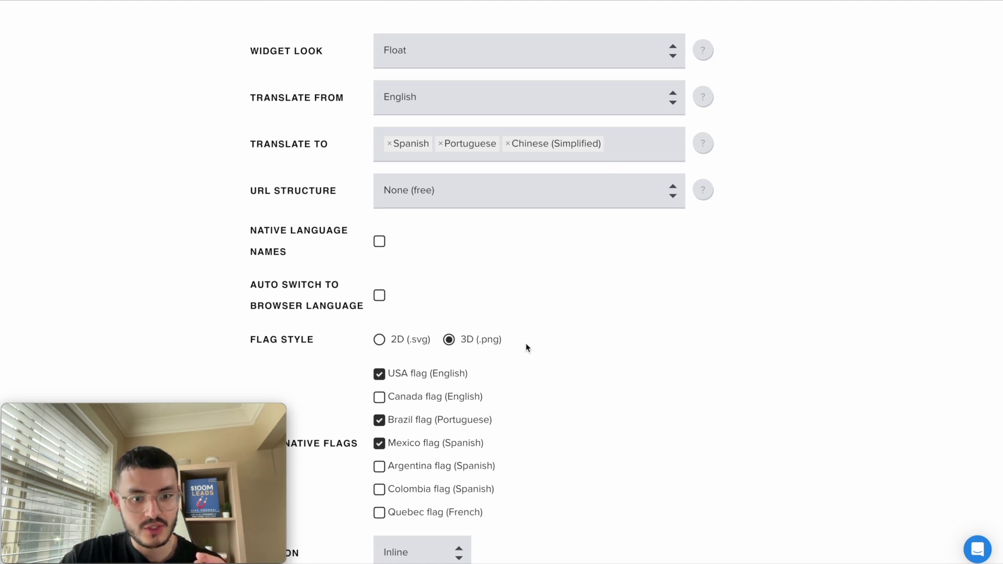
pyautogui.click(380, 340)
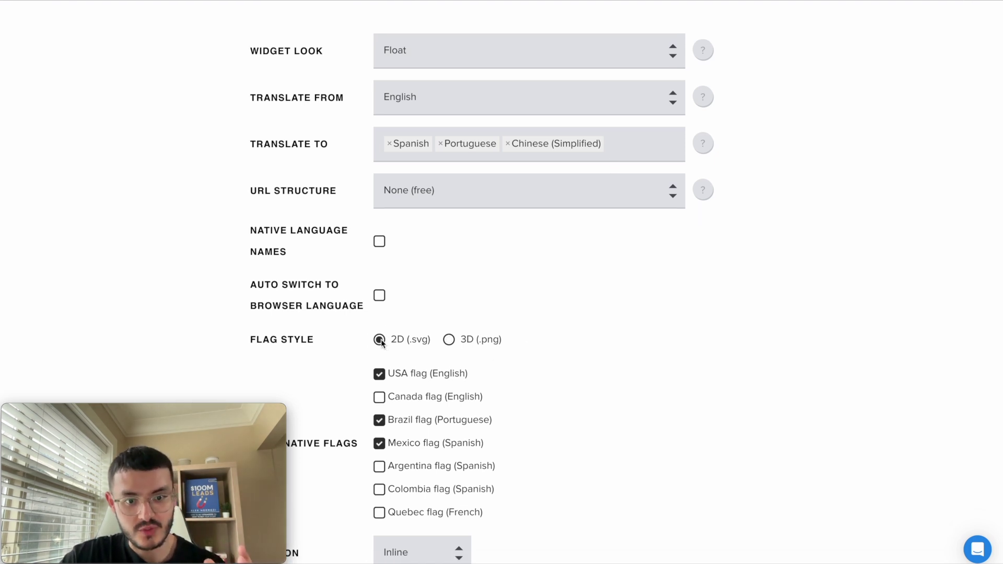
pyautogui.click(618, 144)
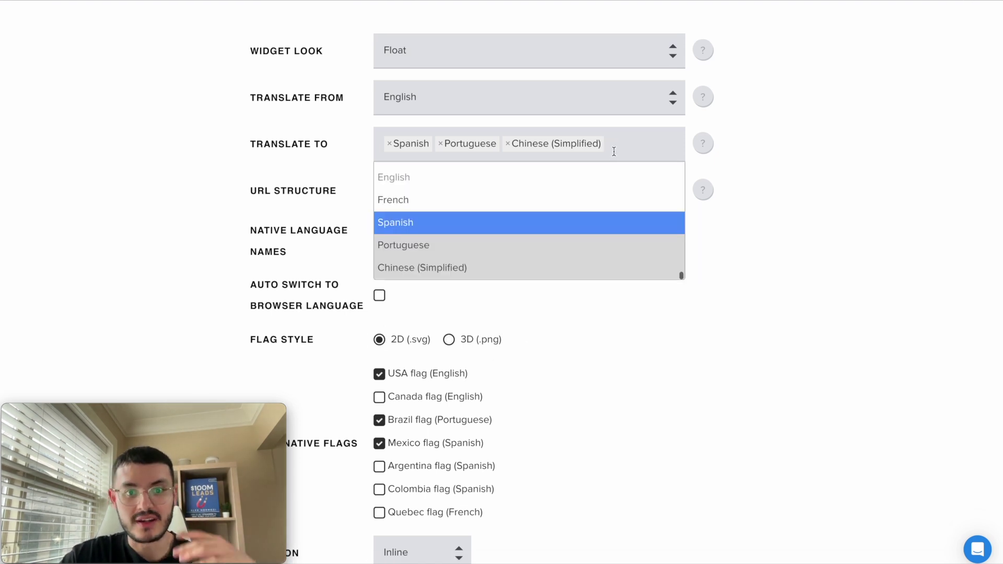
pyautogui.click(458, 210)
# Update the widget preview and bring up the footer block's code editor
pyautogui.scroll(-9, 611, 214)
pyautogui.click(322, 384)
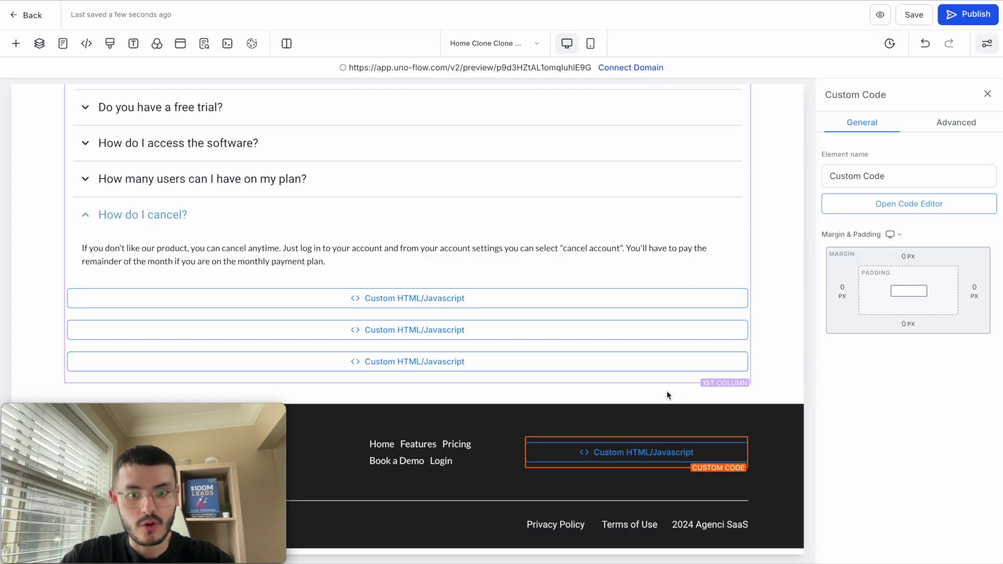
pyautogui.click(643, 454)
pyautogui.click(884, 203)
# Replace the footer code with the French-enabled 2D-flag widget code, save, and preview the site
pyautogui.hotkey('ctrl', 'a')
pyautogui.write('<div class="gtranslate_wrapper"></div> <script>window.gtranslateSettings = {"default_language":"en","languages":["en","es","pt","zh-CN","fr"],"wrapper_selector":".gtranslate_wrapper","switcher_horizontal_position":"inline","float_switcher_open_direction":"bottom","alt_flags":{"en":"usa","pt":"brazil","es":"mexico"}}</script> <script src="https://cdn.gtranslate.net/widgets/latest/float.js" defer></script>')
pyautogui.click(534, 421)
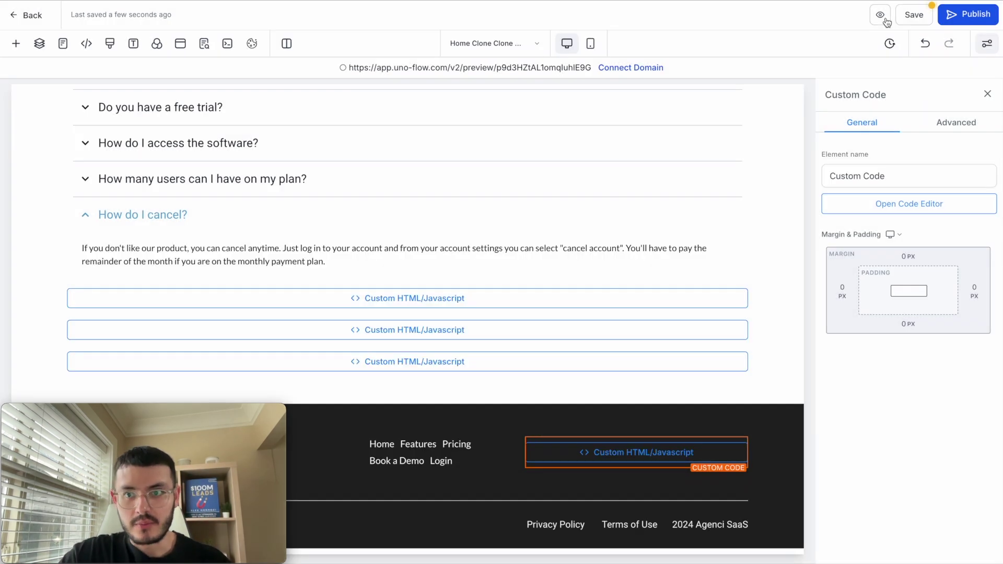
pyautogui.click(883, 17)
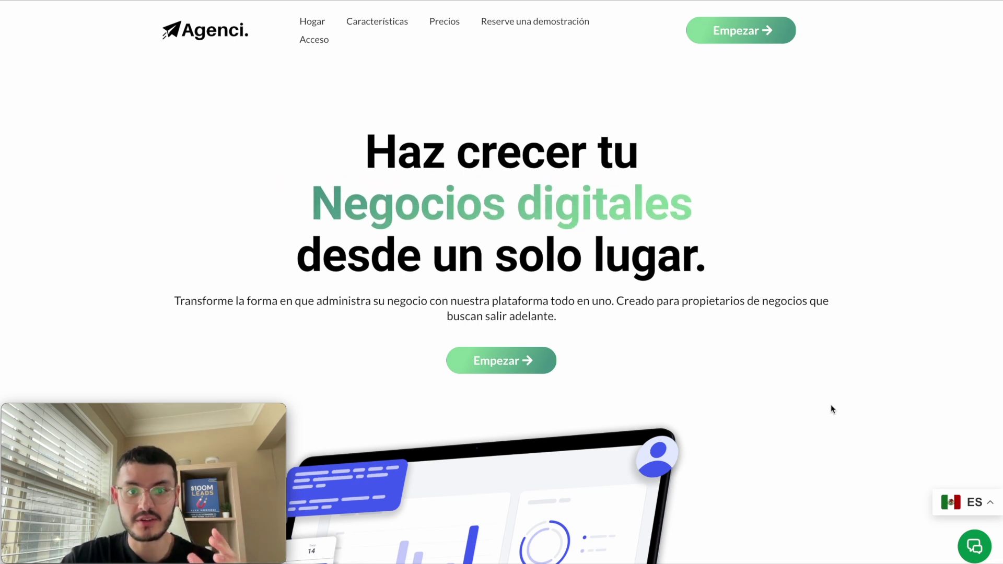
# Switch the preview to Chinese (Simplified), view the Precios section, then return to the editor's footer block
pyautogui.scroll(-3, 836, 412)
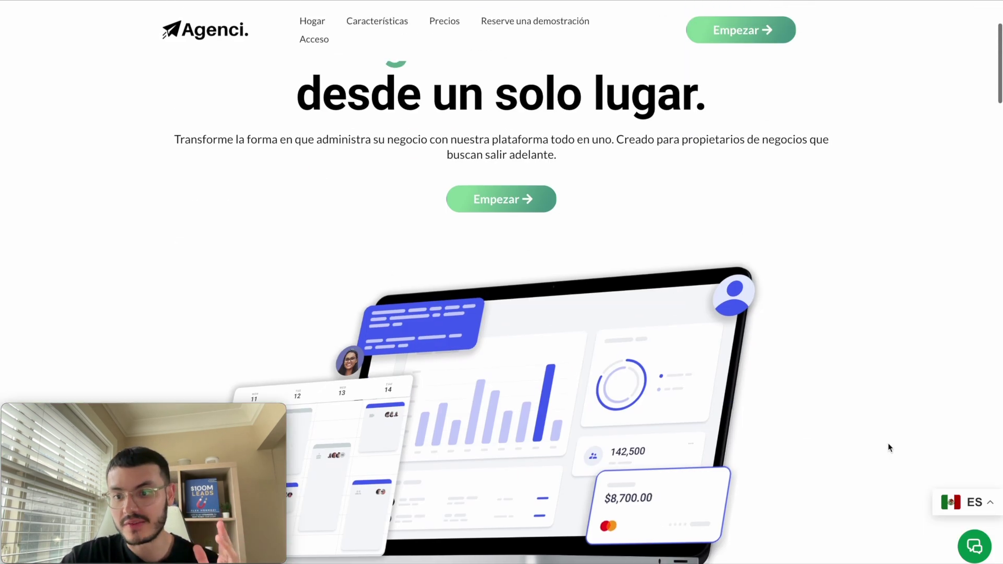
pyautogui.click(960, 502)
pyautogui.click(913, 473)
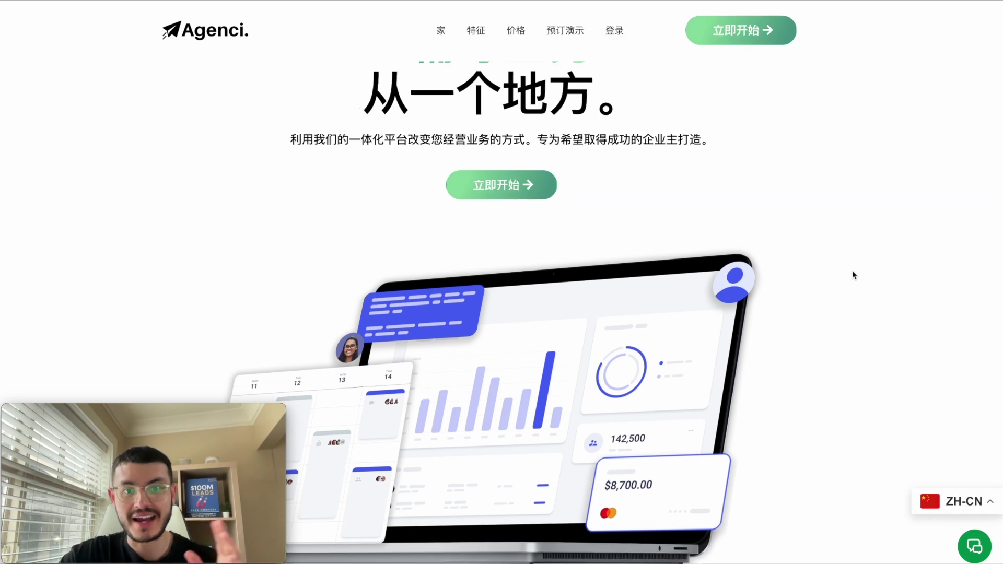
pyautogui.scroll(3, 851, 271)
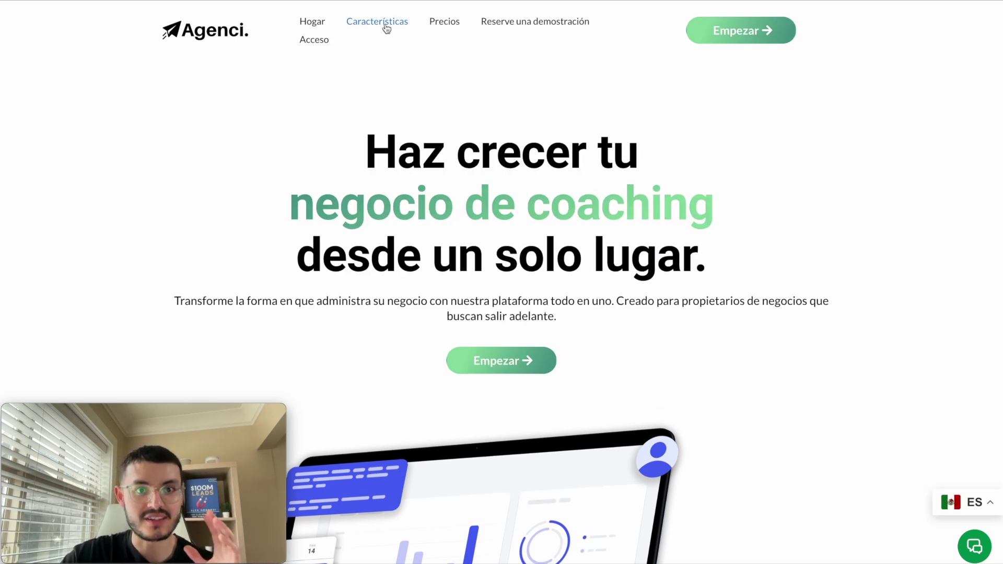
pyautogui.click(445, 22)
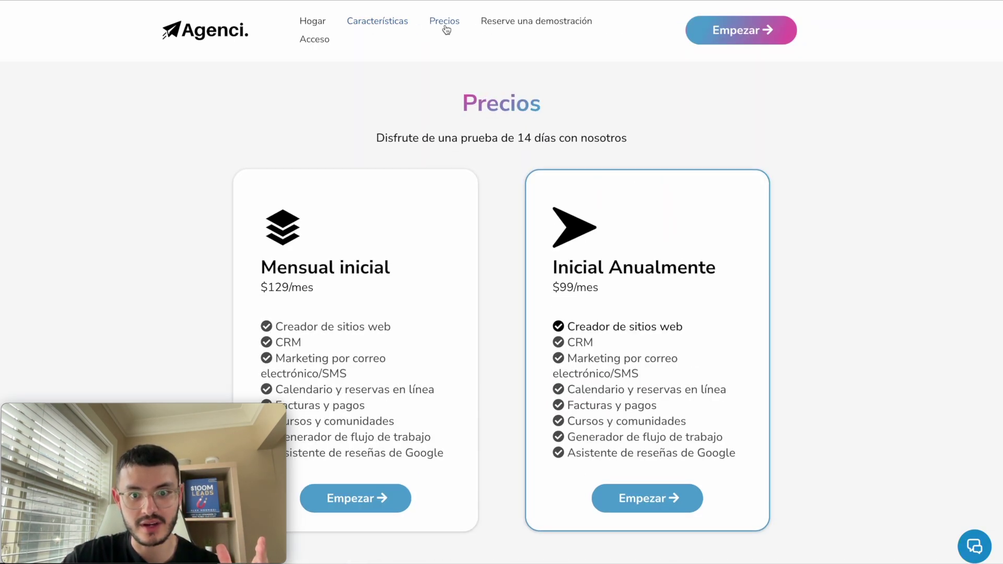
pyautogui.scroll(-3, 836, 389)
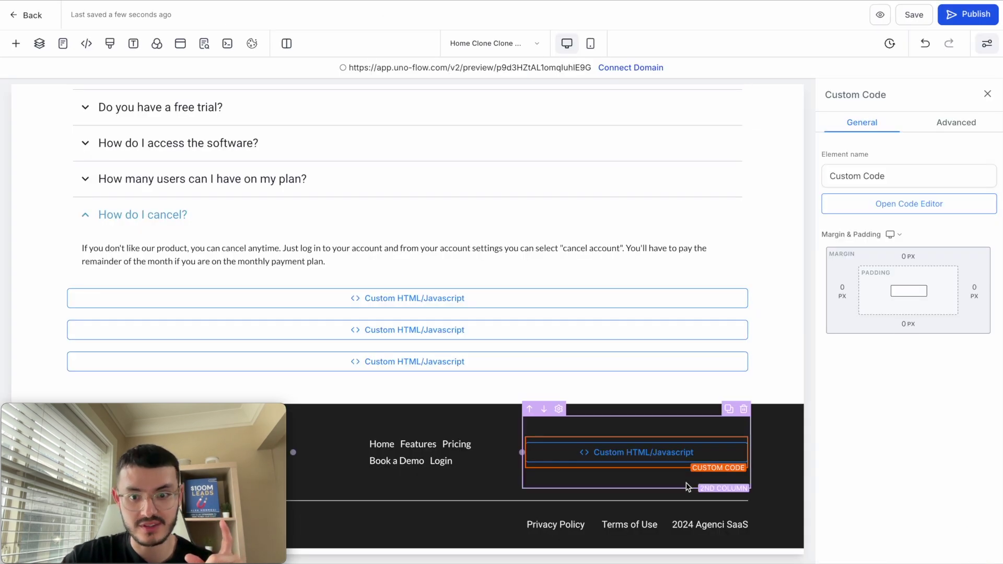
pyautogui.click(640, 463)
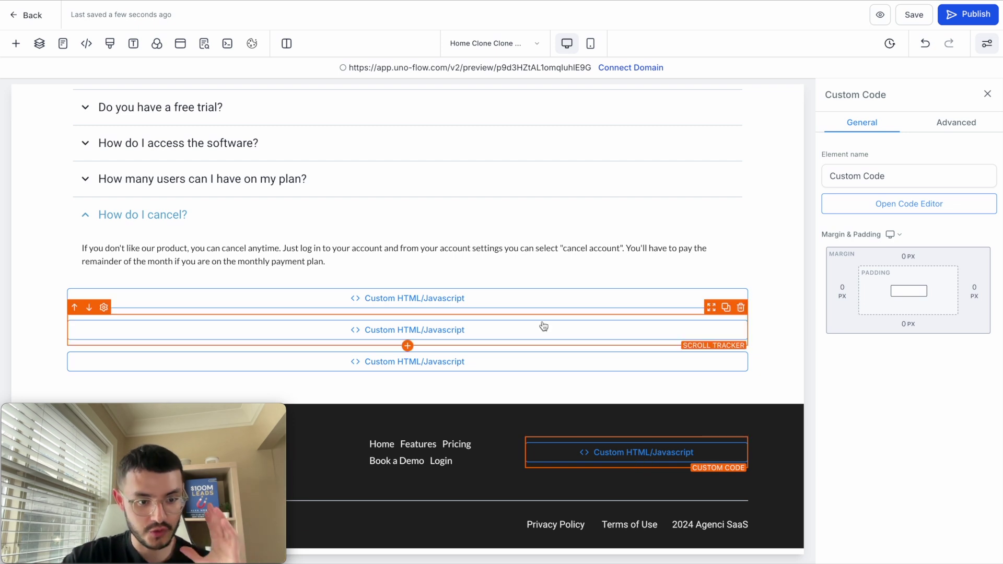
# Delete the .gtranslate_wrapper rule from the page's custom CSS and save
pyautogui.click(111, 44)
pyautogui.moveTo(343, 249); pyautogui.dragTo(294, 162)
pyautogui.hotkey('ctrl', 'c')
pyautogui.press('BackSpace')
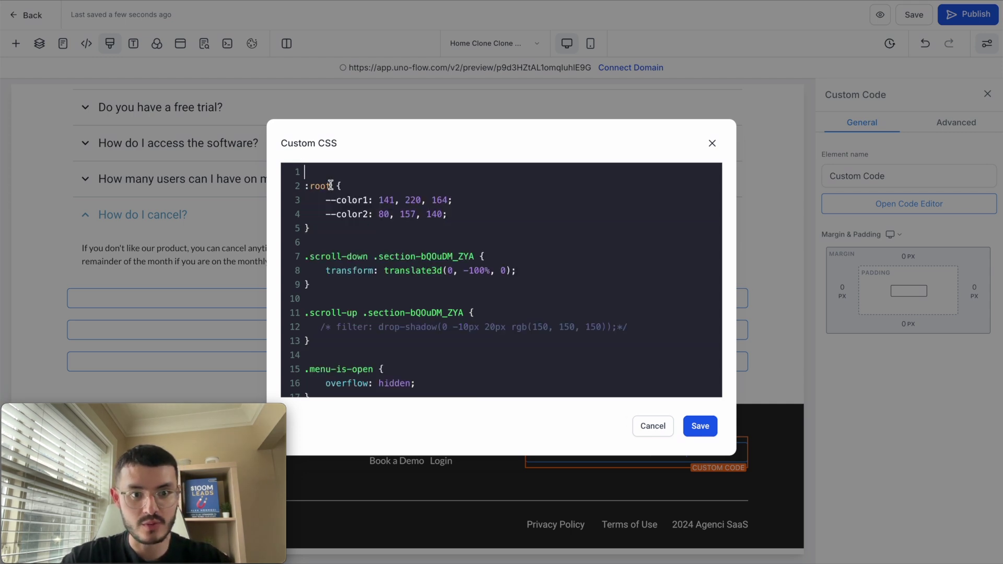
pyautogui.click(695, 427)
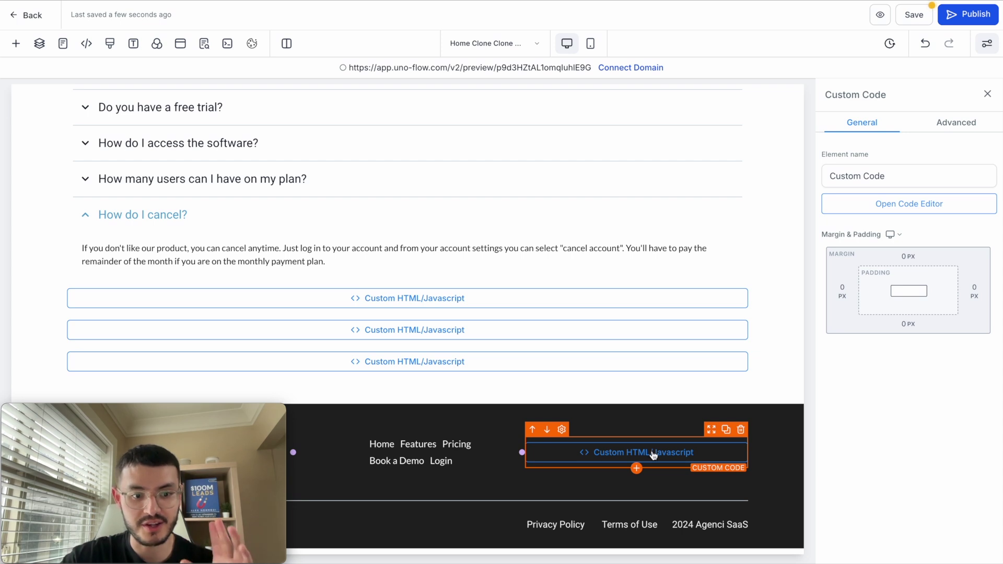
# Paste the .gtranslate_wrapper CSS rule below the scripts in the footer code
pyautogui.click(653, 454)
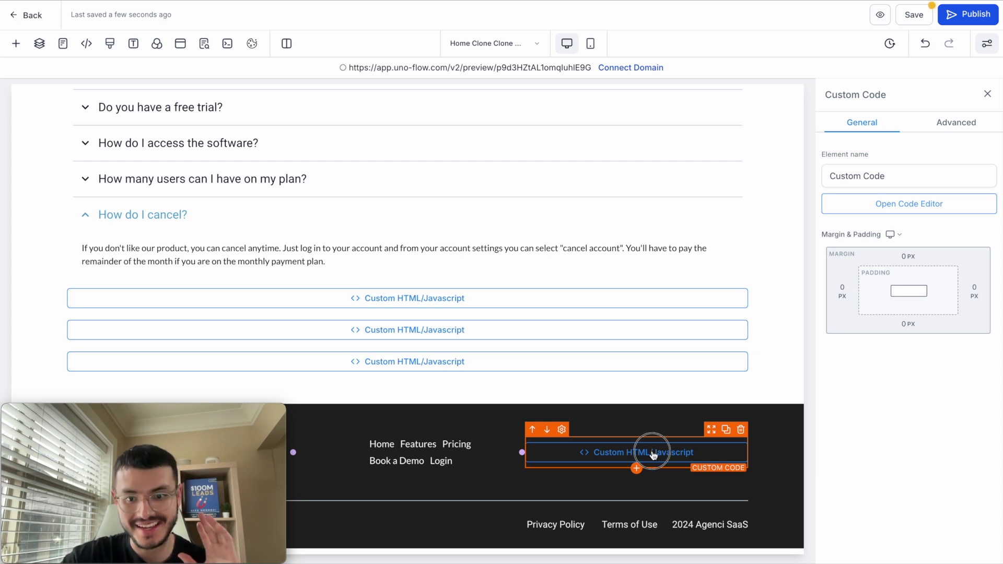
pyautogui.click(882, 204)
pyautogui.click(418, 269)
pyautogui.press('Return')
pyautogui.press('Return')
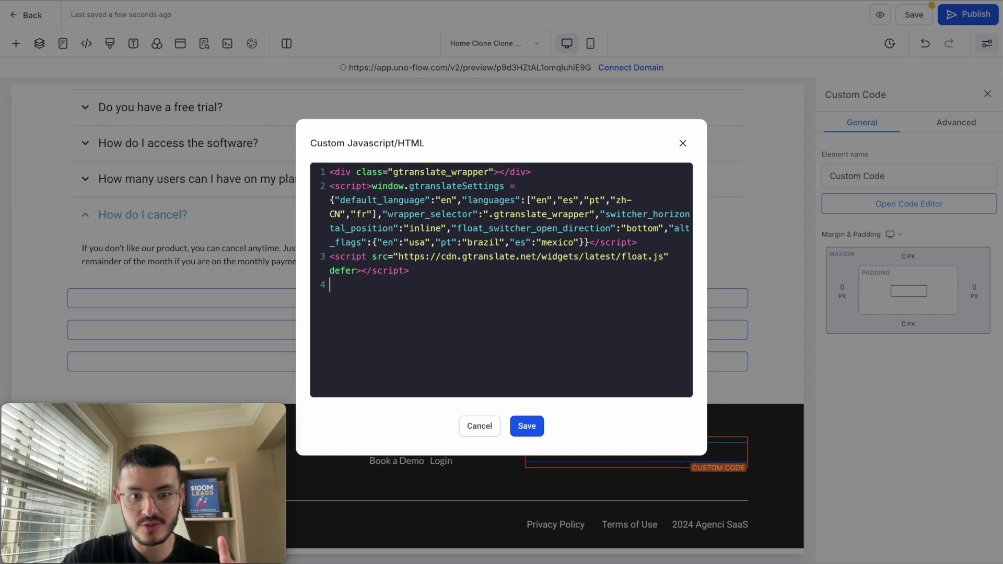
pyautogui.hotkey('ctrl', 'v')
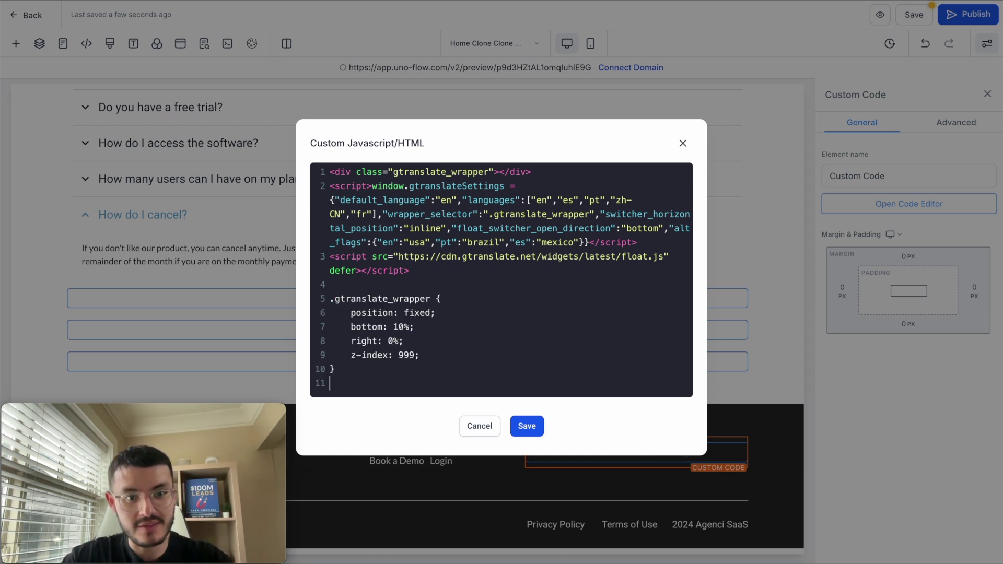
# Wrap the pasted rule in <style></style> tags and save the footer code
pyautogui.click(353, 288)
pyautogui.press('Return')
pyautogui.write('<style>')
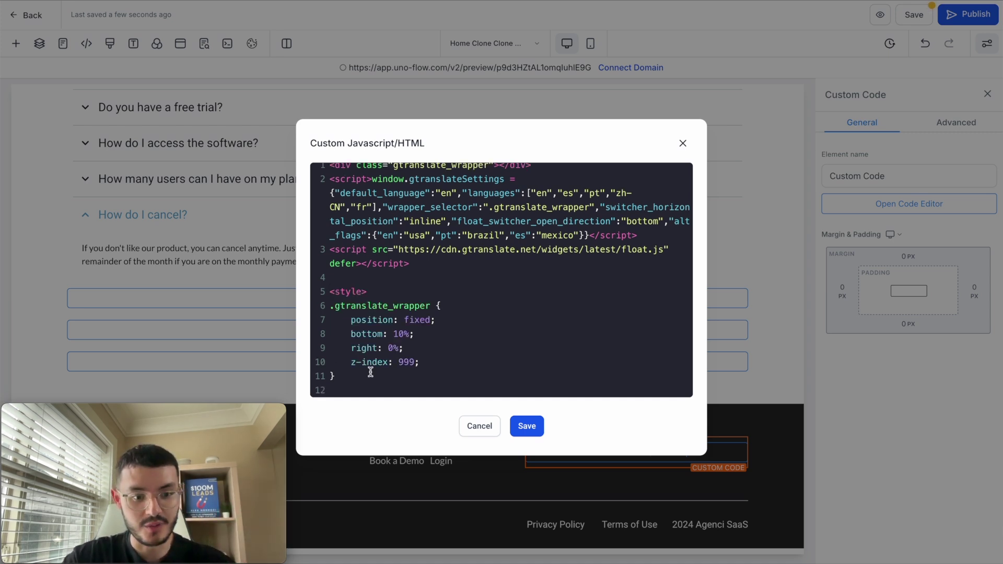
pyautogui.click(316, 295)
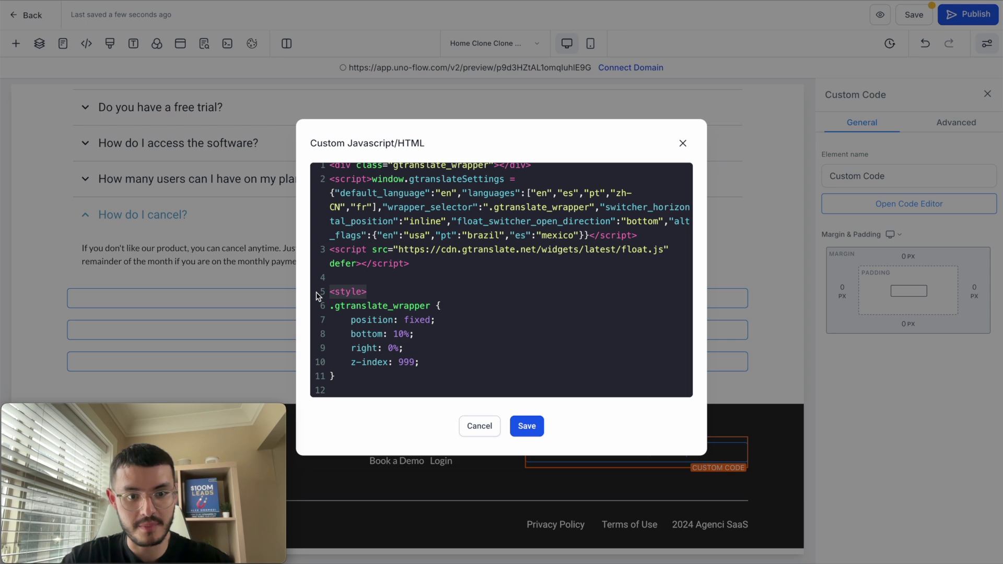
pyautogui.click(353, 377)
pyautogui.click(349, 390)
pyautogui.write('<style>')
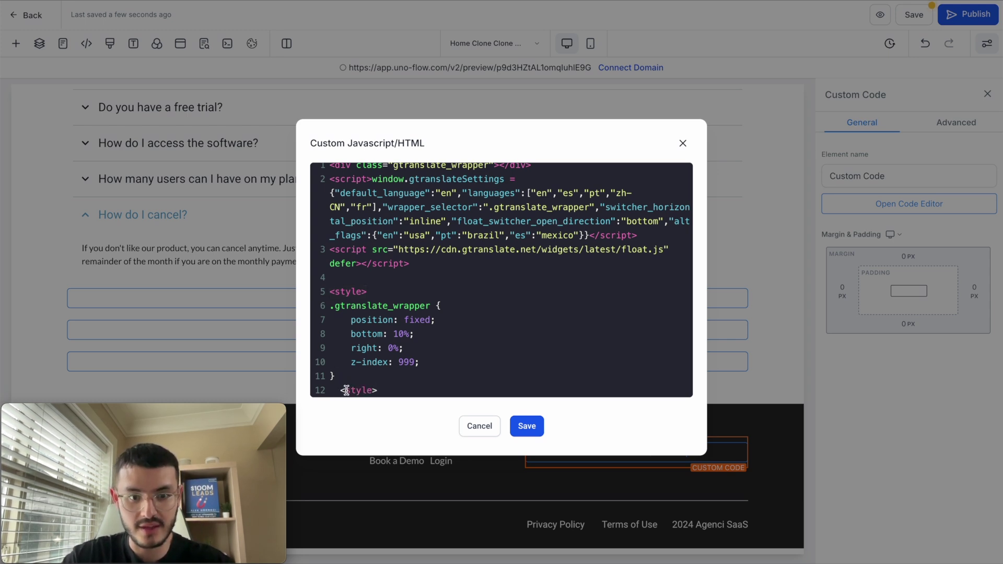
pyautogui.write('/')
pyautogui.scroll(-2, 370, 384)
pyautogui.scroll(2, 400, 360)
pyautogui.scroll(-2, 401, 366)
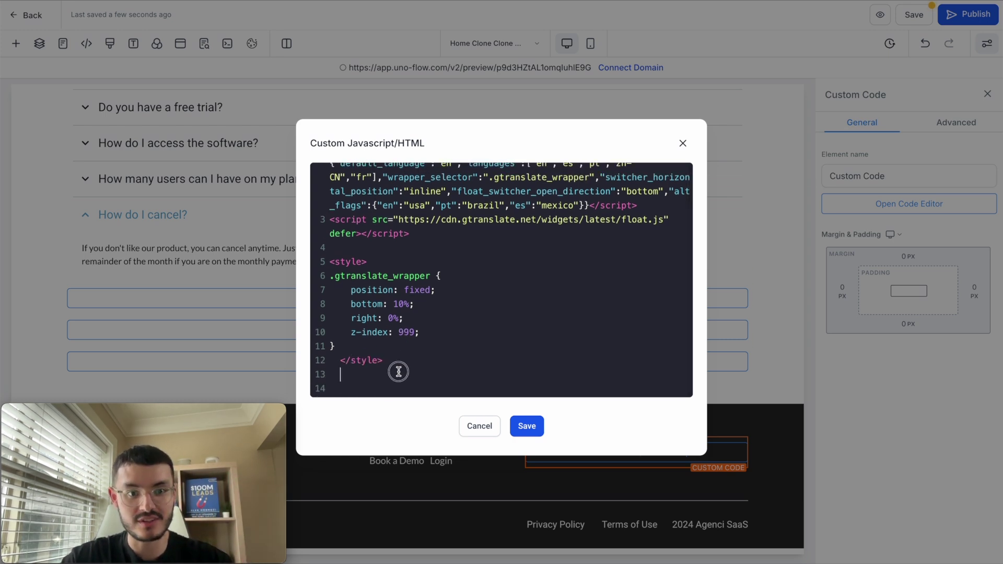
pyautogui.scroll(2, 398, 369)
pyautogui.click(331, 118)
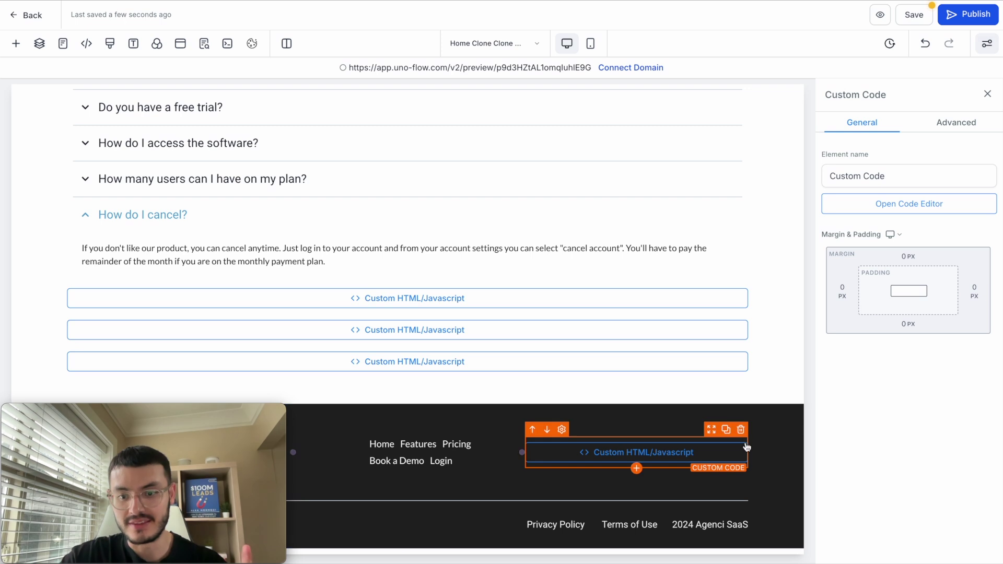
# Delete the footer custom code block and go back to the website overview
pyautogui.click(740, 432)
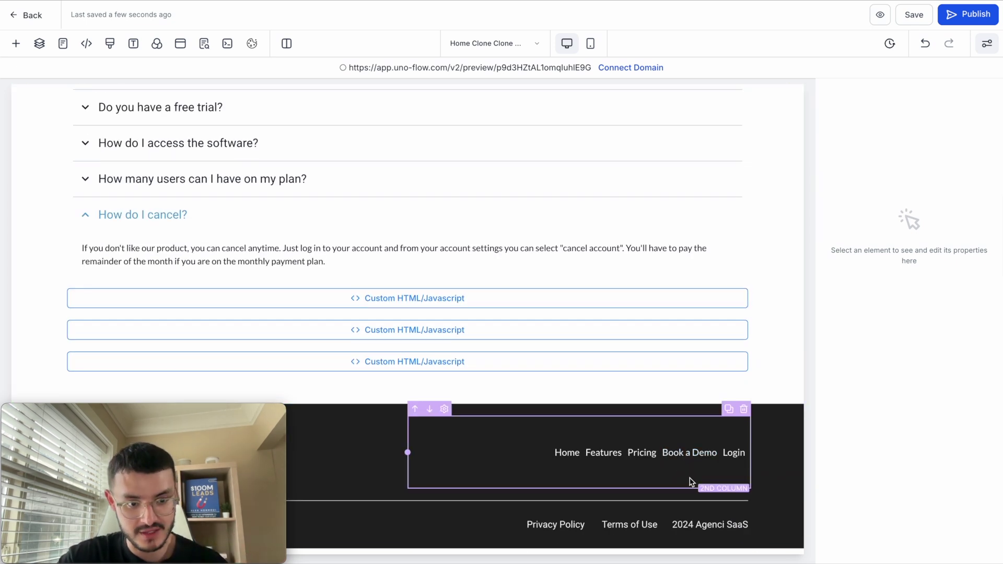
pyautogui.click(35, 18)
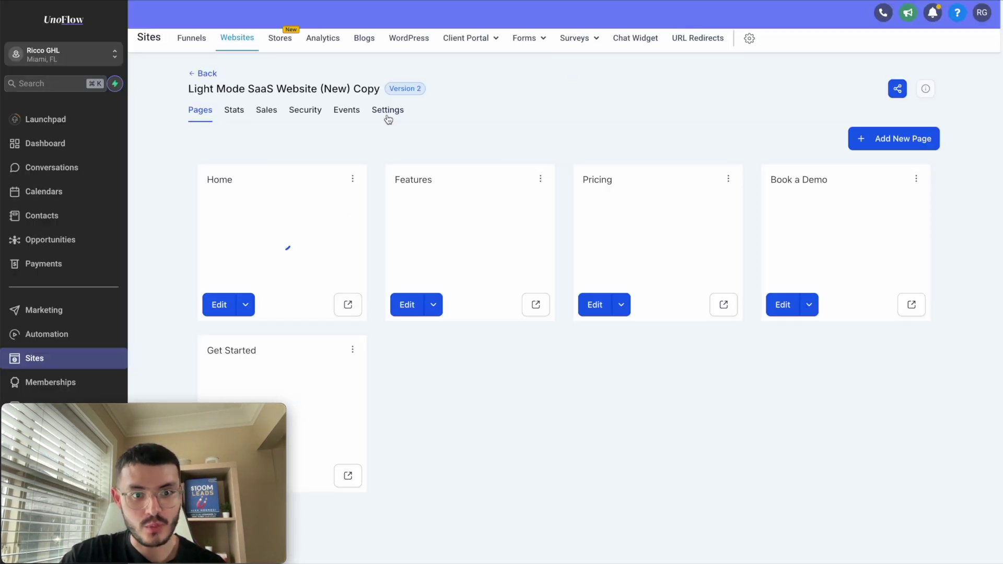
# Paste the GTranslate script and style block into the Settings body tracking code and save
pyautogui.click(386, 111)
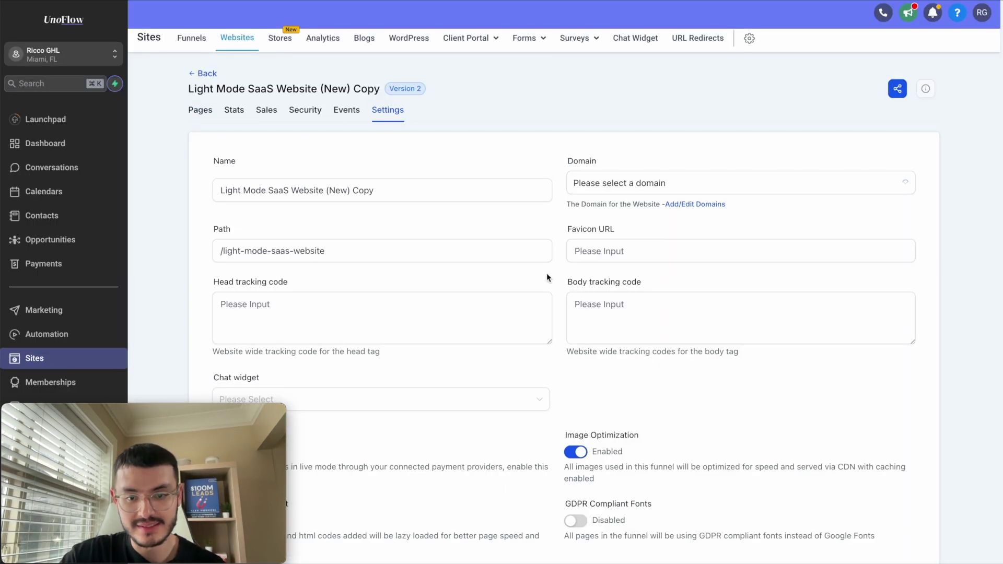
pyautogui.click(613, 303)
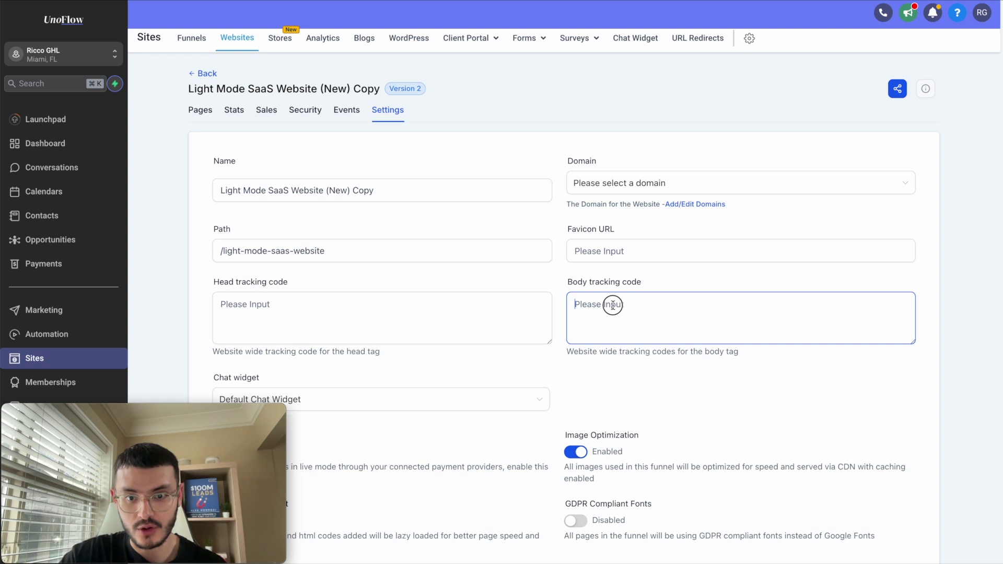
pyautogui.hotkey('ctrl', 'v')
pyautogui.scroll(5, 582, 304)
pyautogui.scroll(-5, 581, 303)
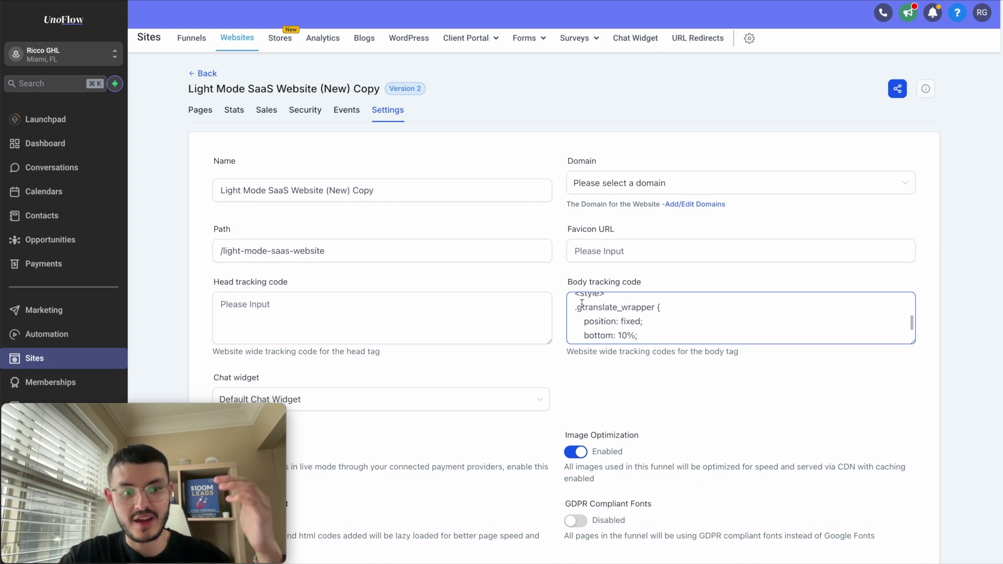
pyautogui.scroll(-5, 582, 304)
pyautogui.scroll(-2, 649, 396)
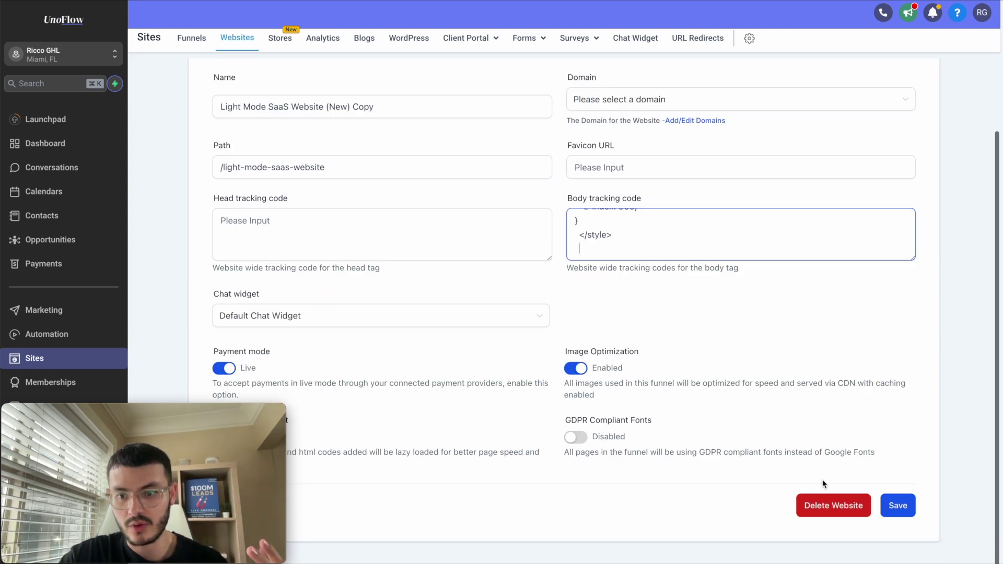
pyautogui.click(897, 505)
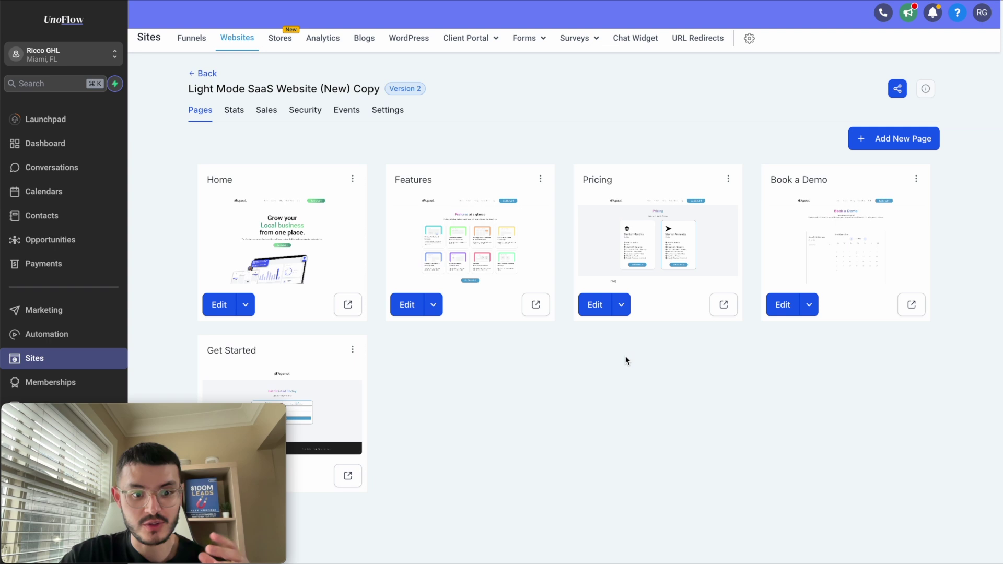
# Preview the Features page, visit Precios and Características, then switch the site to Portuguese
pyautogui.click(536, 306)
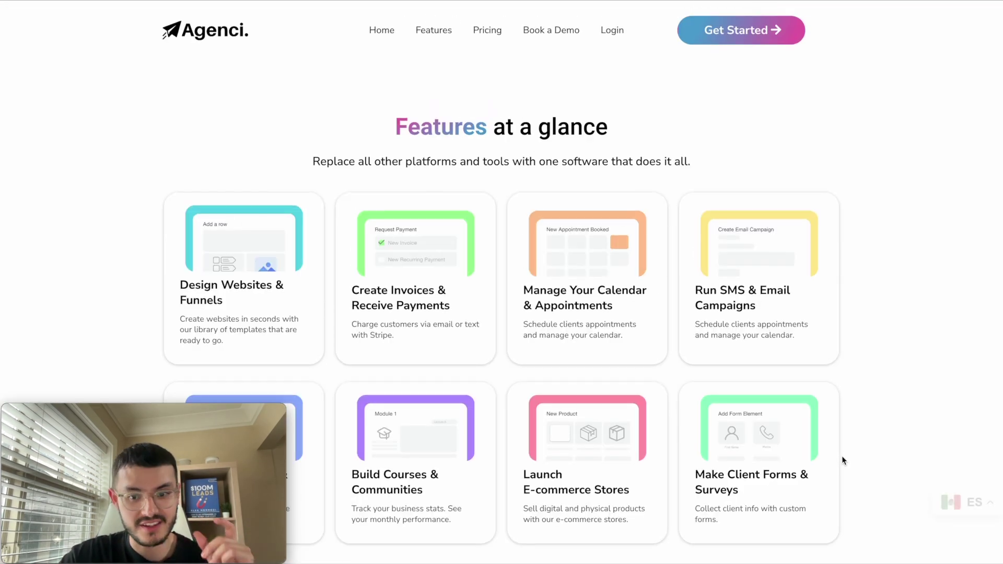
pyautogui.click(387, 24)
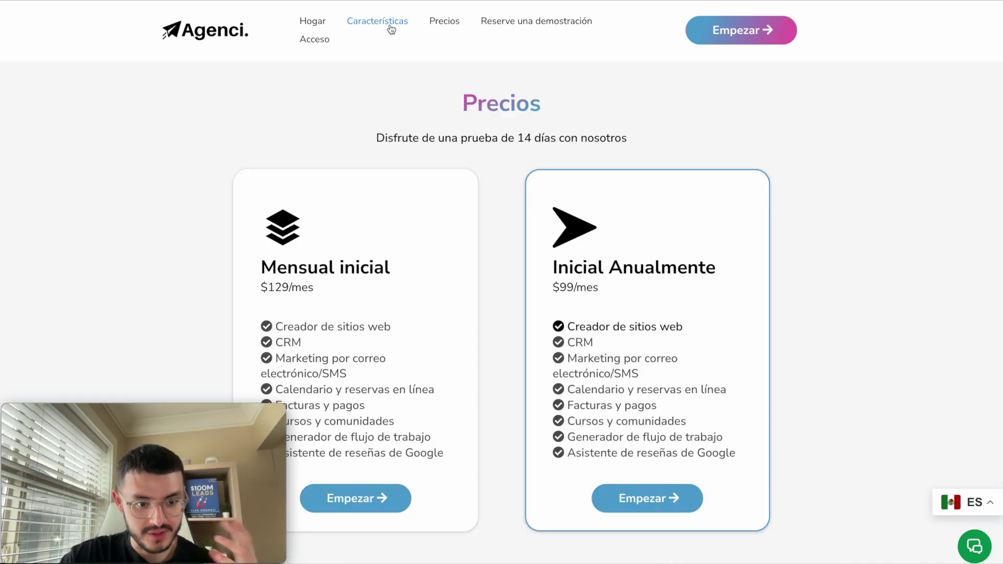
pyautogui.click(386, 24)
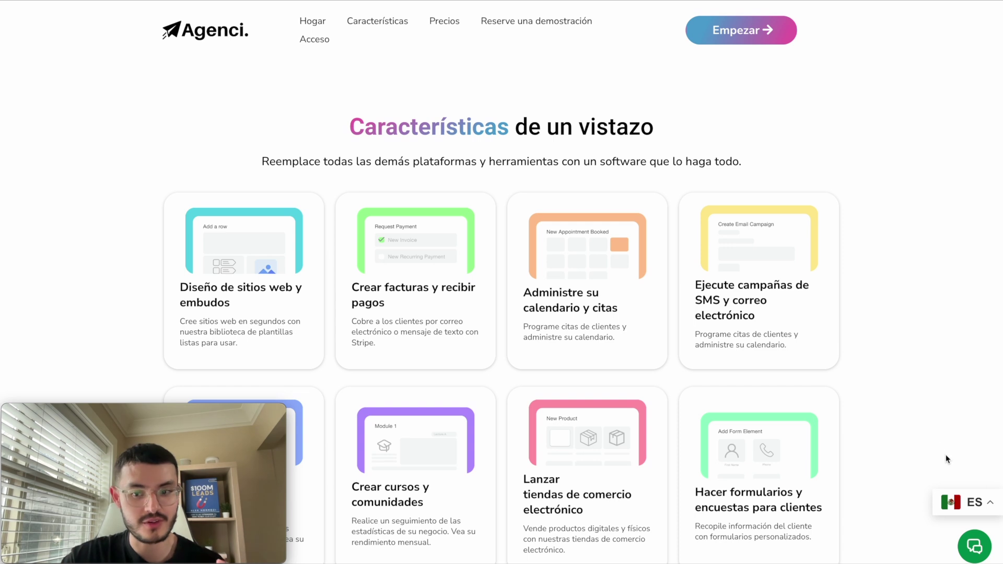
pyautogui.click(964, 502)
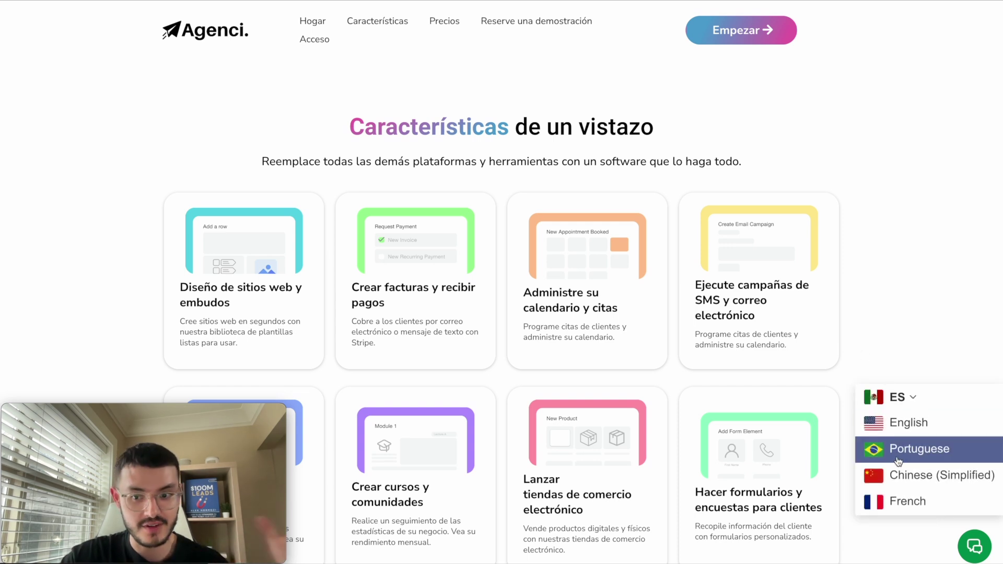
pyautogui.click(901, 456)
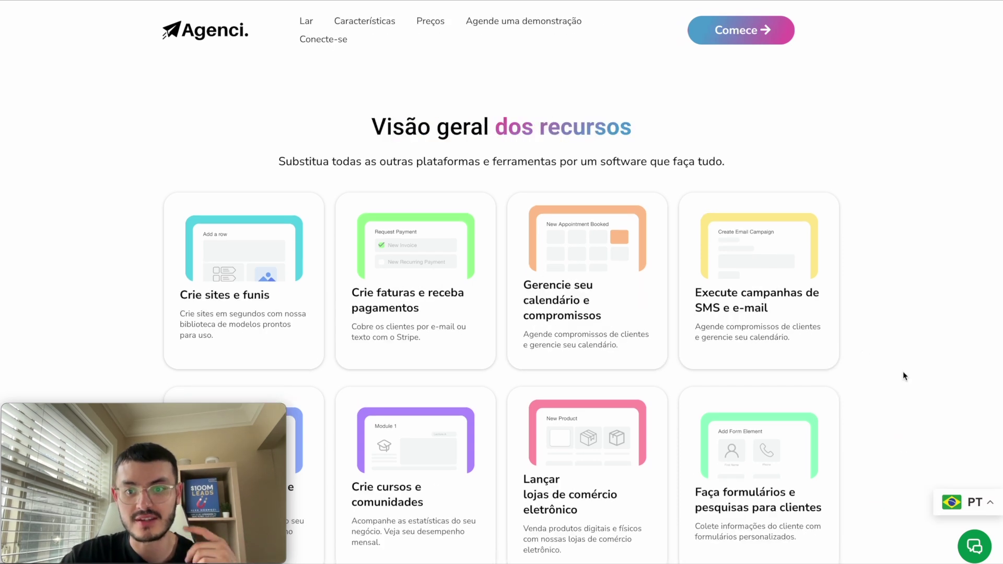